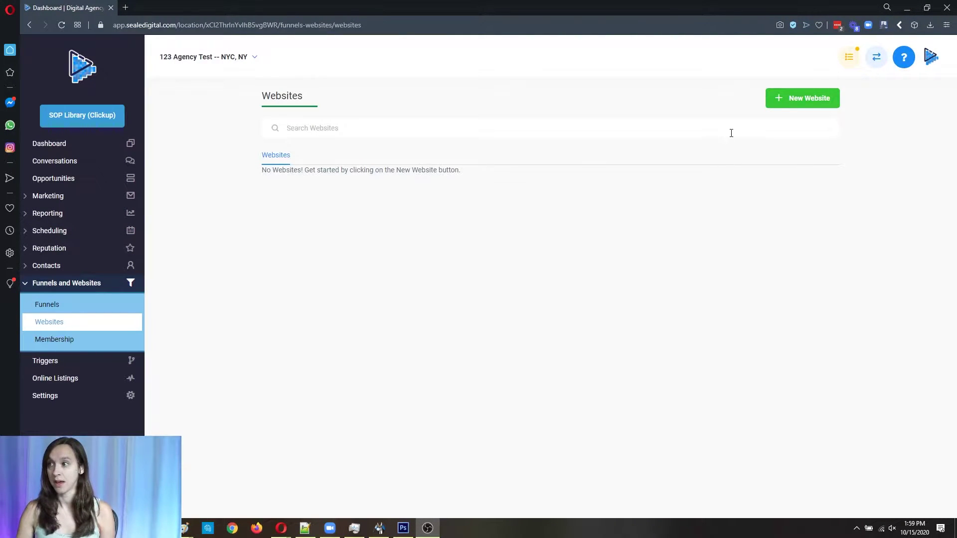
Start a new website and open the Advertising Agency template from the library's Agency category.
{"action": "left_click", "coordinate": [816, 97]}
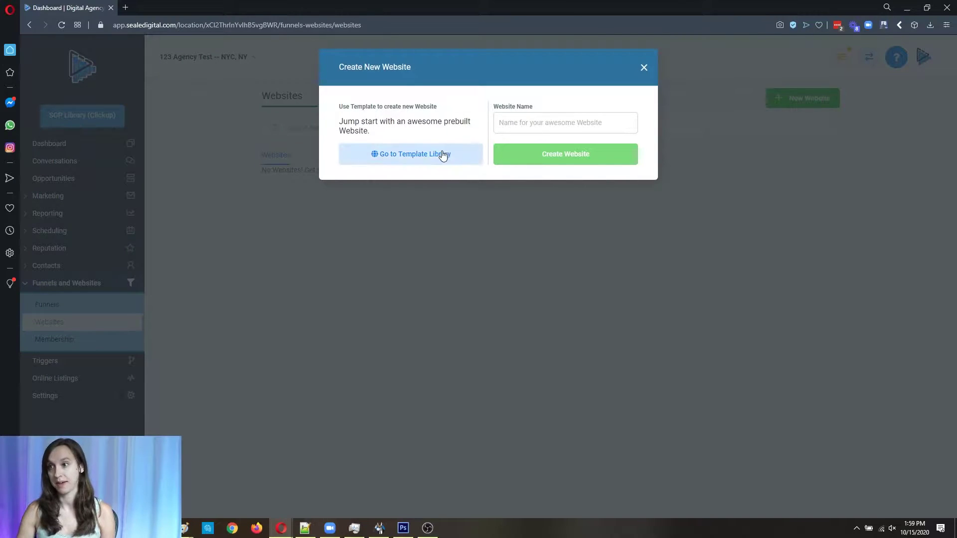
{"action": "left_click", "coordinate": [430, 156]}
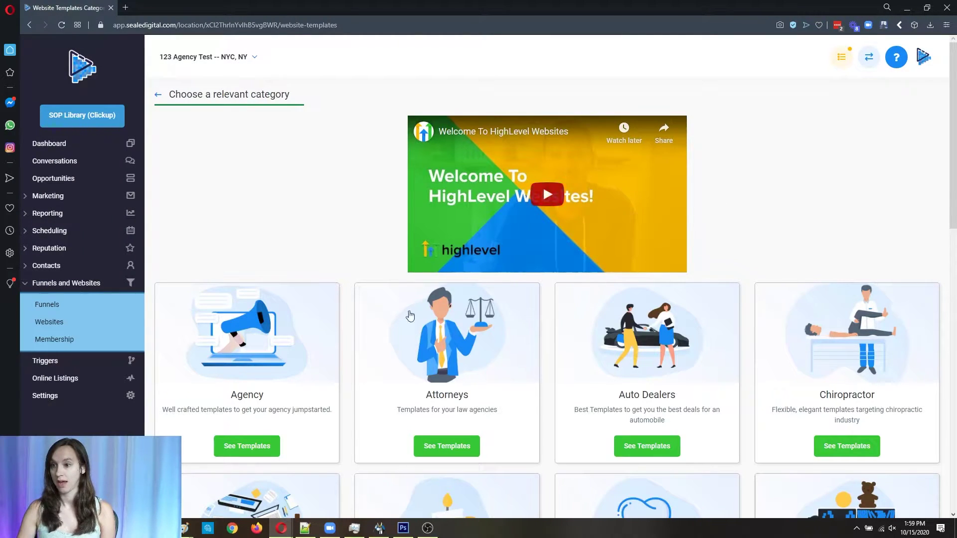
{"action": "left_click", "coordinate": [248, 446]}
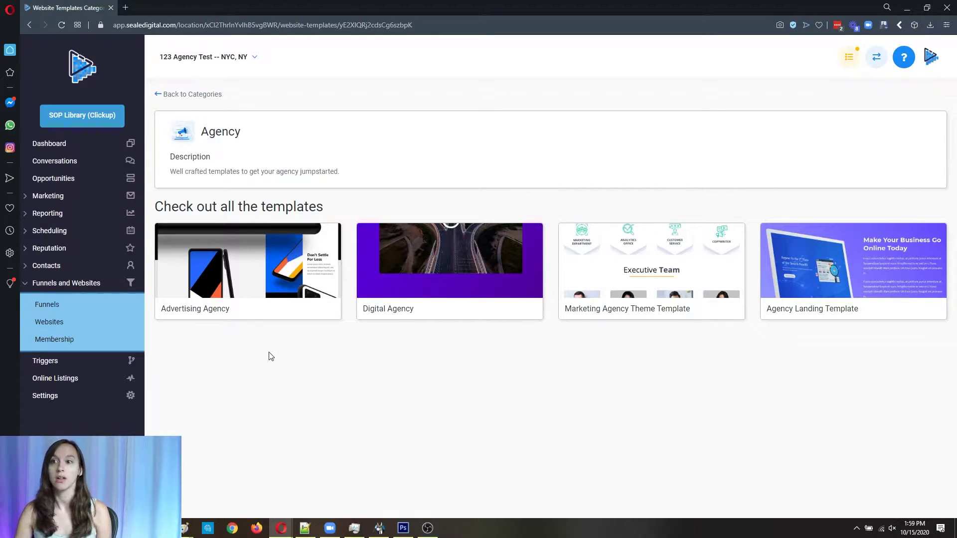
{"action": "left_click", "coordinate": [254, 266]}
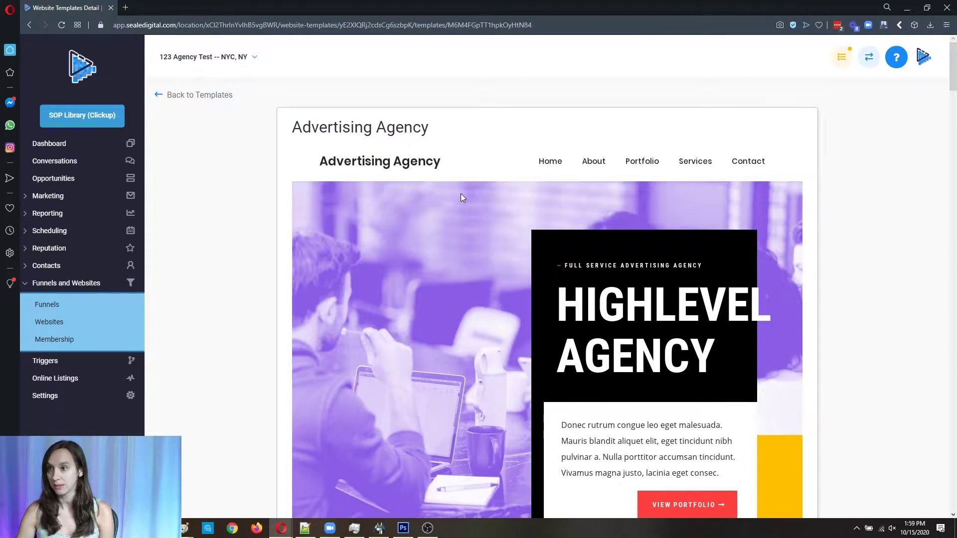
Scroll through the Advertising Agency preview and launch its live 'HighLevel Agency' site.
{"action": "scroll", "coordinate": [462, 197], "scroll_direction": "down", "scroll_amount": 4}
{"action": "scroll", "coordinate": [693, 246], "scroll_direction": "down", "scroll_amount": 5}
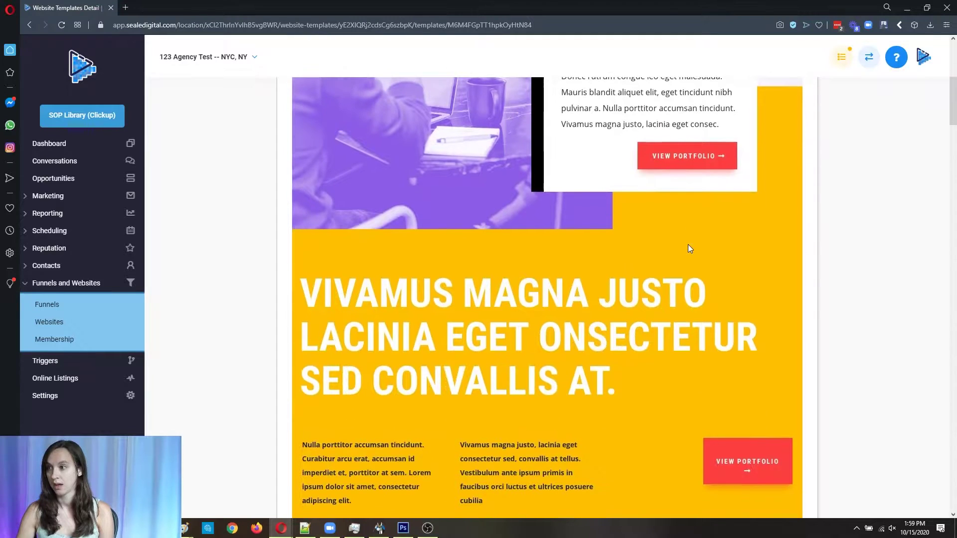
{"action": "scroll", "coordinate": [687, 244], "scroll_direction": "down", "scroll_amount": 4}
{"action": "scroll", "coordinate": [685, 245], "scroll_direction": "down", "scroll_amount": 15}
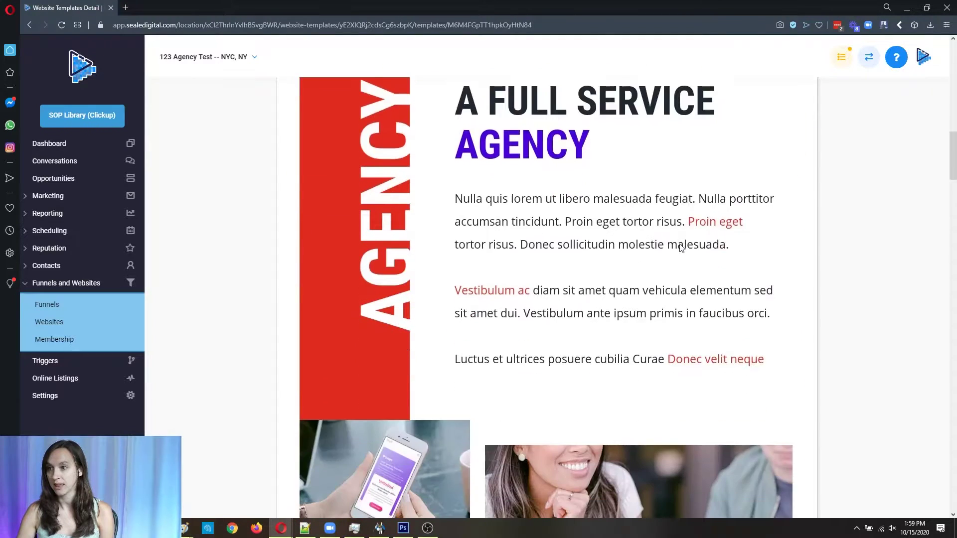
{"action": "scroll", "coordinate": [668, 247], "scroll_direction": "down", "scroll_amount": 15}
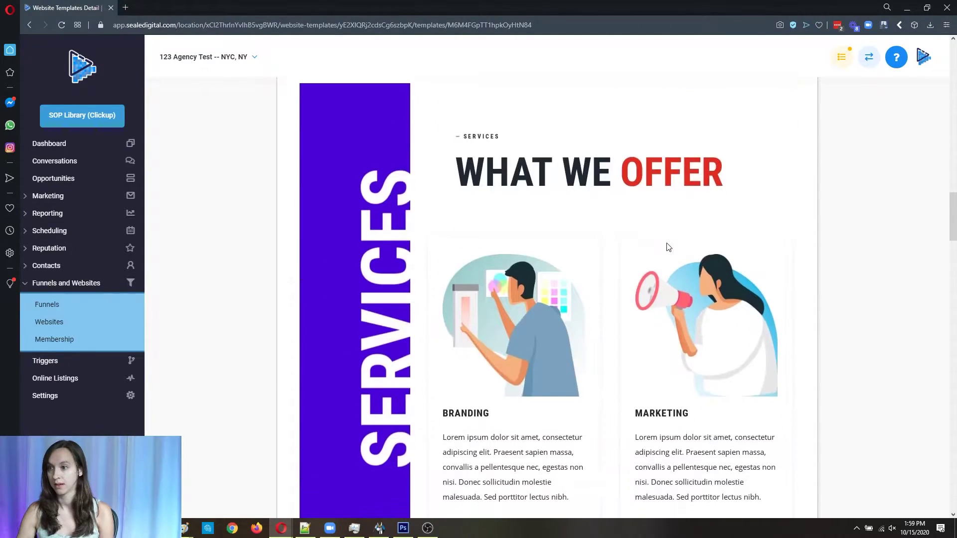
{"action": "scroll", "coordinate": [663, 245], "scroll_direction": "down", "scroll_amount": 15}
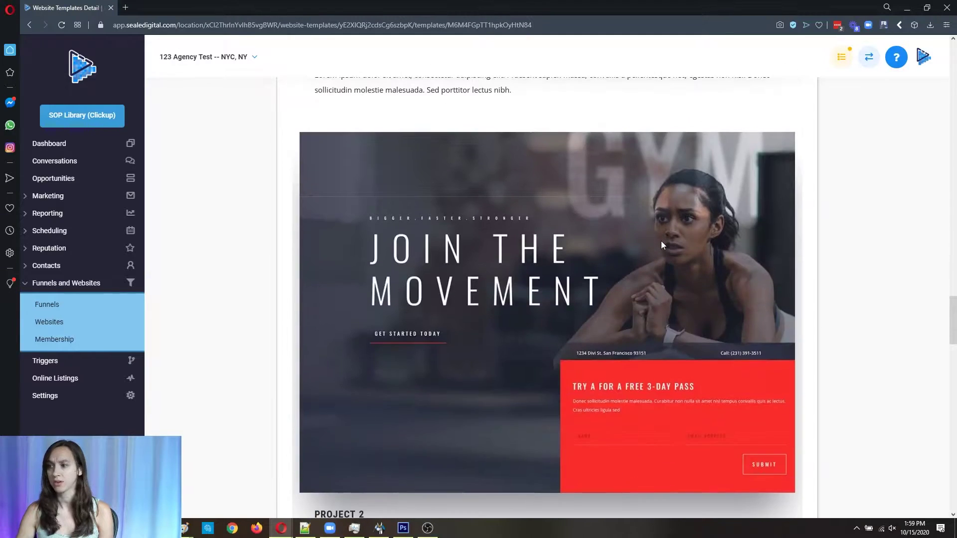
{"action": "scroll", "coordinate": [662, 246], "scroll_direction": "down", "scroll_amount": 15}
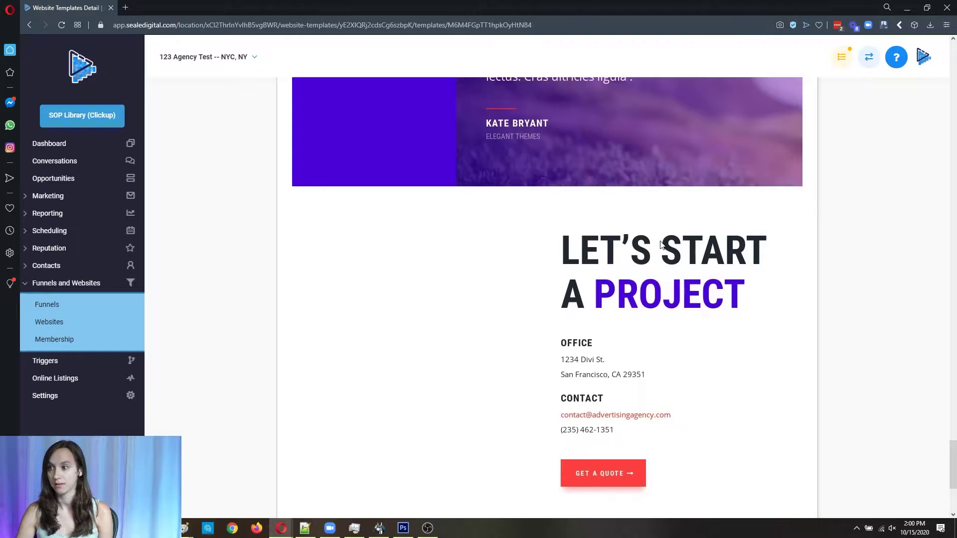
{"action": "scroll", "coordinate": [661, 244], "scroll_direction": "down", "scroll_amount": 5}
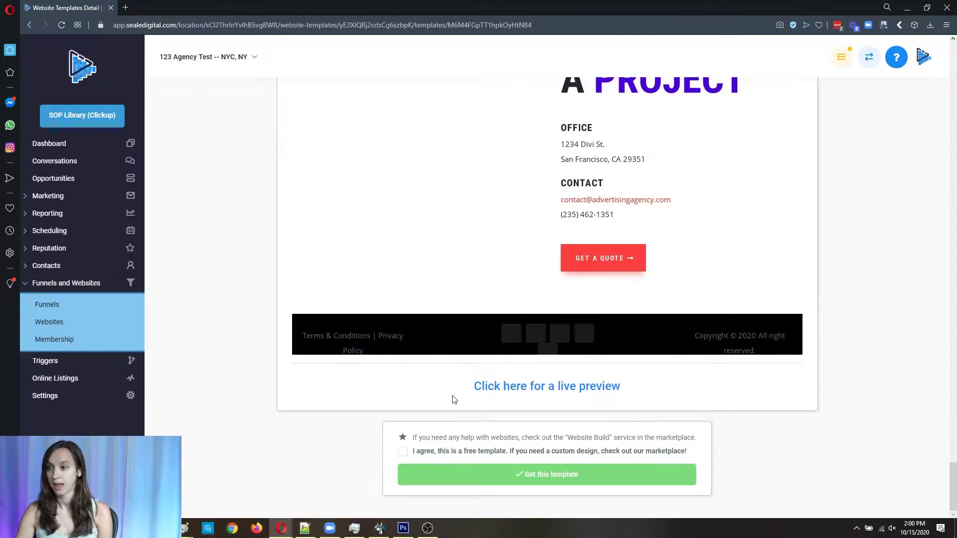
{"action": "left_click", "coordinate": [503, 389]}
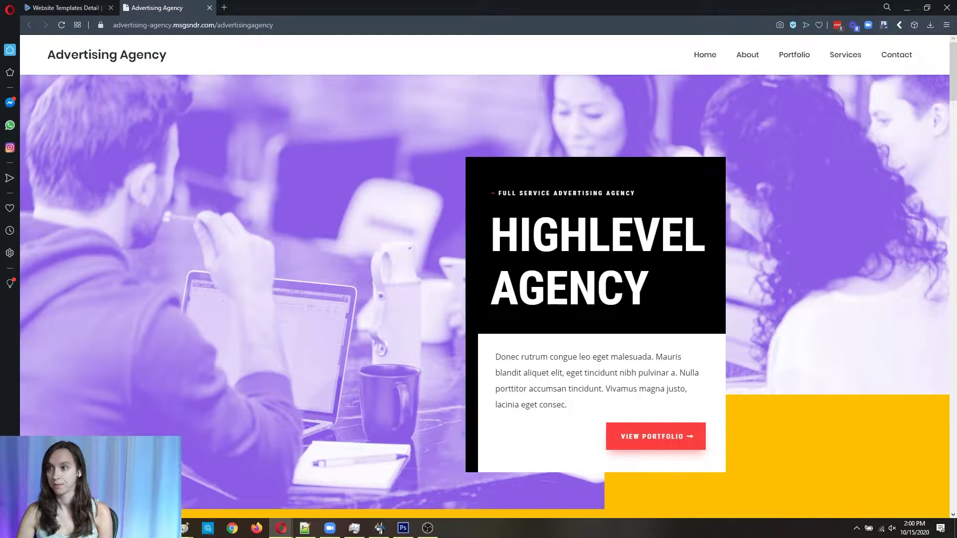
Scroll down the live Advertising Agency homepage and try its GET A QUOTE link.
{"action": "scroll", "coordinate": [642, 306], "scroll_direction": "down", "scroll_amount": 8}
{"action": "scroll", "coordinate": [642, 307], "scroll_direction": "down", "scroll_amount": 20}
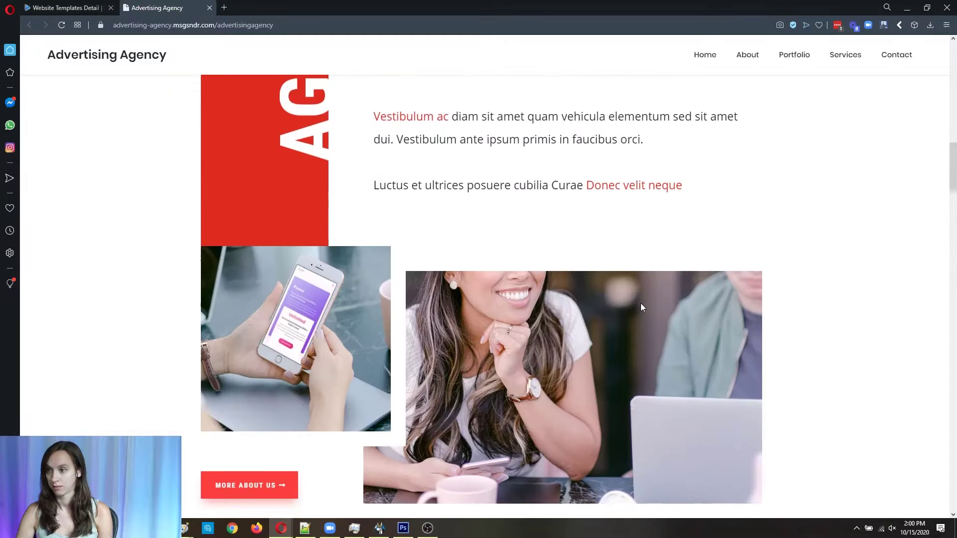
{"action": "scroll", "coordinate": [642, 307], "scroll_direction": "down", "scroll_amount": 18}
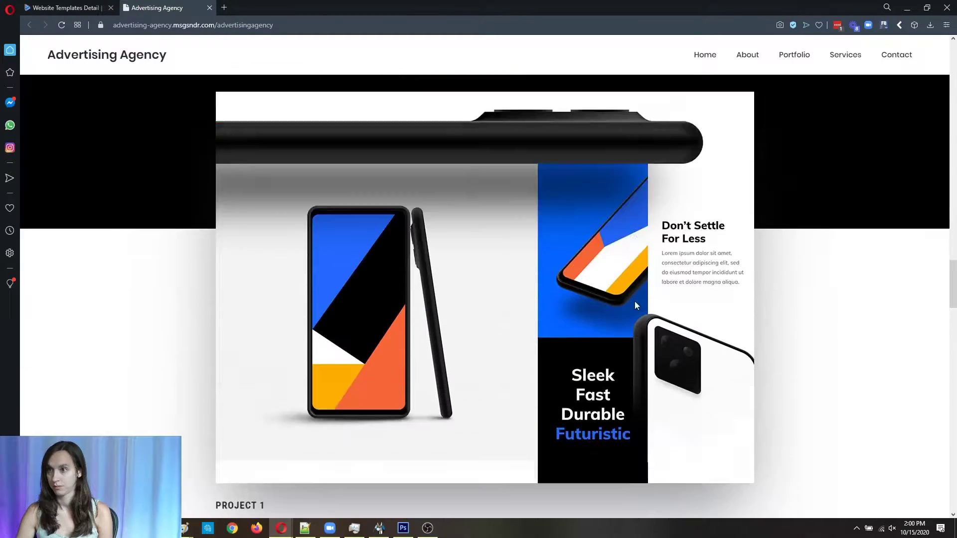
{"action": "scroll", "coordinate": [635, 305], "scroll_direction": "down", "scroll_amount": 12}
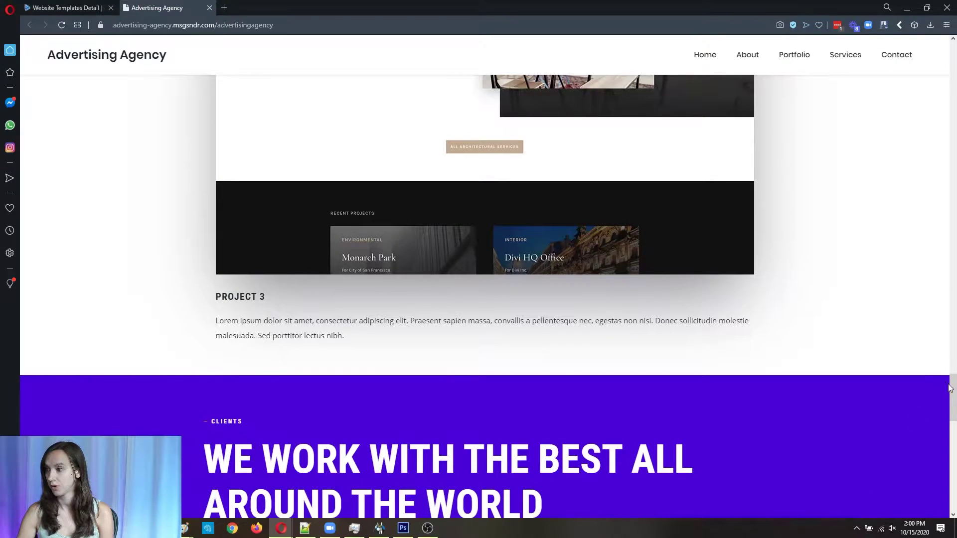
{"action": "left_click_drag", "start_coordinate": [950, 389], "coordinate": [950, 476]}
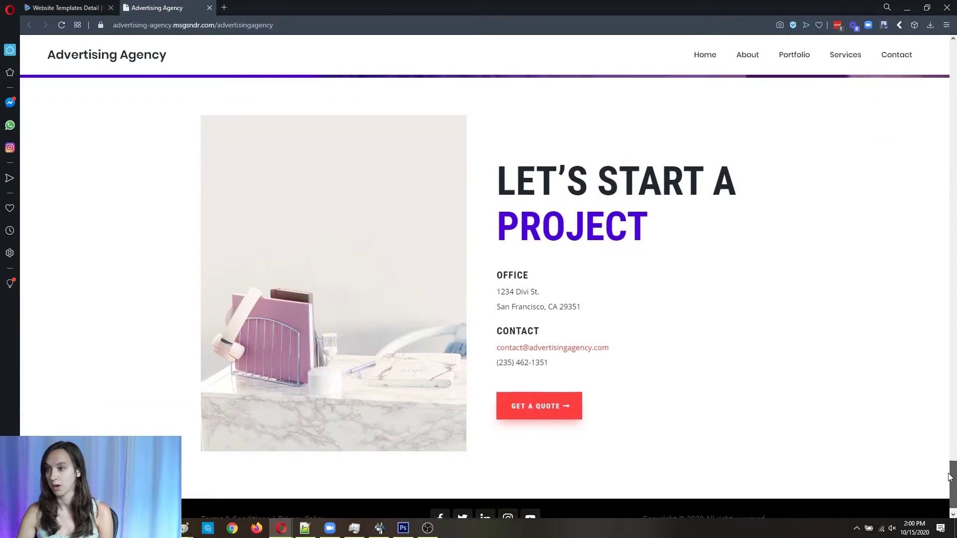
{"action": "left_click", "coordinate": [537, 406]}
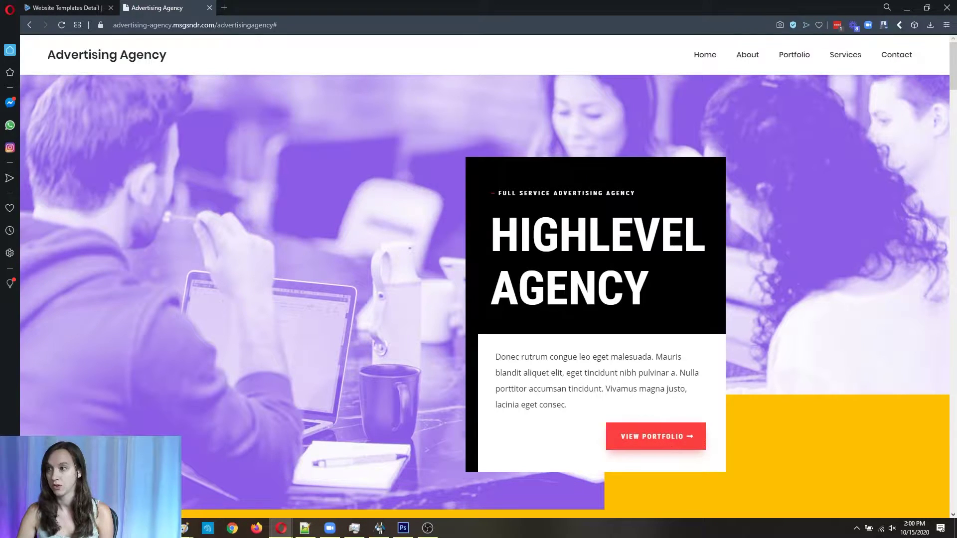
Tour the live site's Portfolio, About, Services and Contact pages, then return to the template details.
{"action": "left_click", "coordinate": [804, 58]}
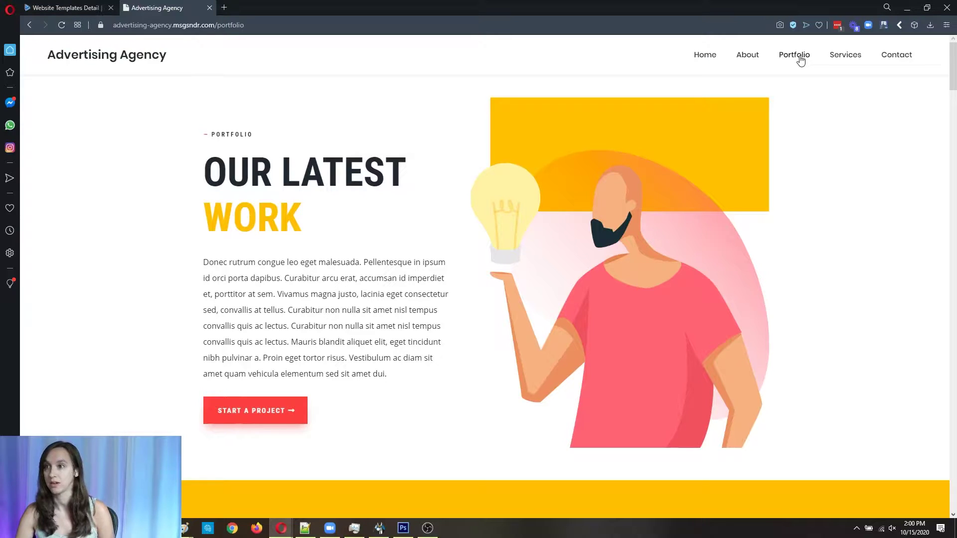
{"action": "left_click", "coordinate": [750, 57]}
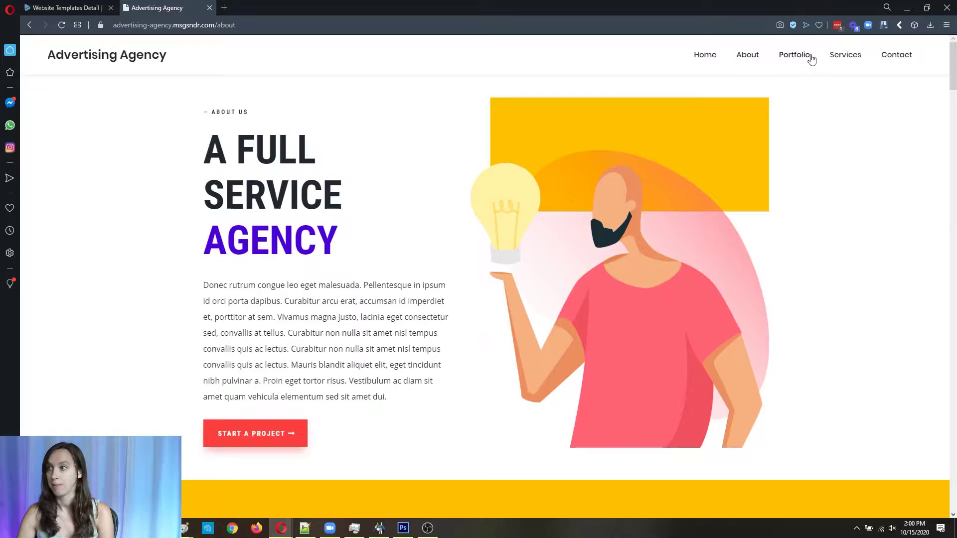
{"action": "left_click", "coordinate": [835, 58]}
{"action": "left_click", "coordinate": [897, 56]}
{"action": "scroll", "coordinate": [801, 188], "scroll_direction": "down", "scroll_amount": 5}
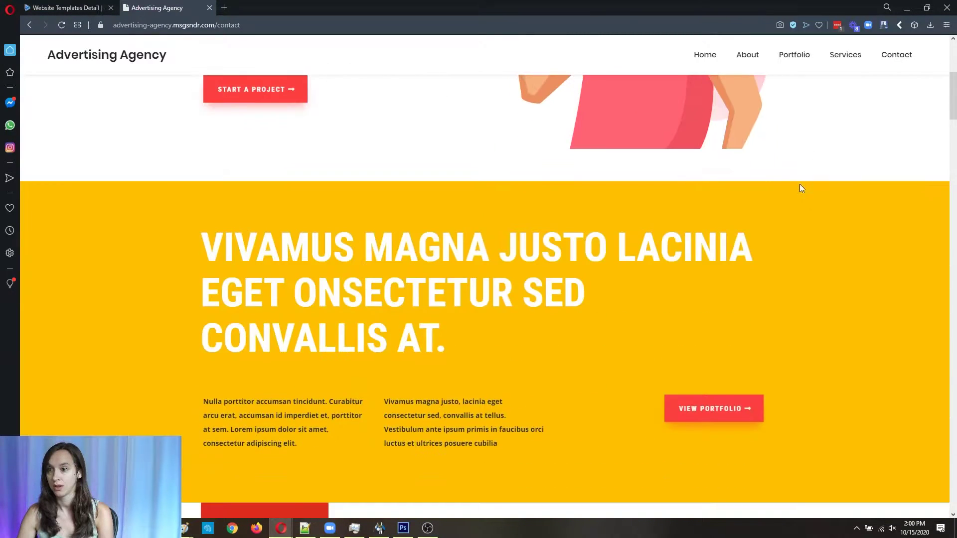
{"action": "scroll", "coordinate": [800, 185], "scroll_direction": "down", "scroll_amount": 18}
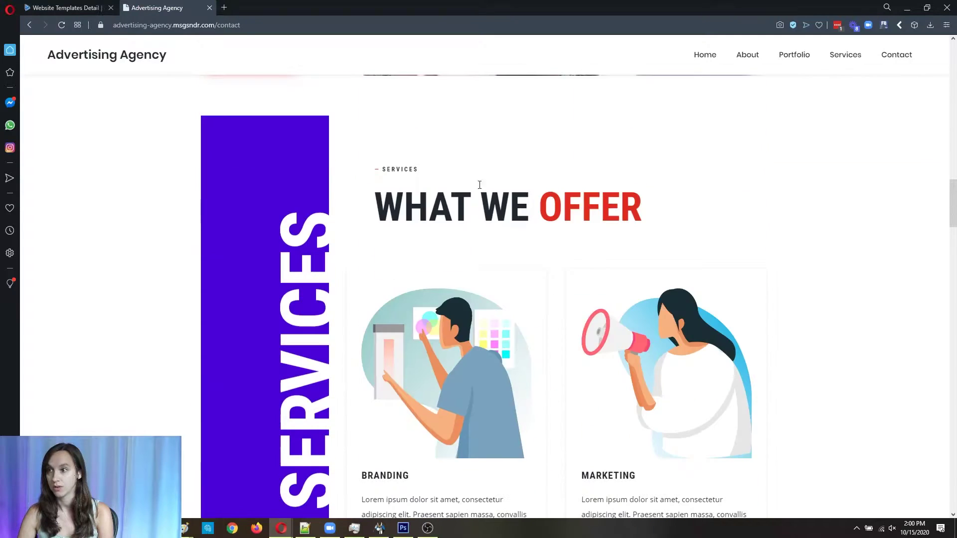
{"action": "left_click", "coordinate": [64, 7]}
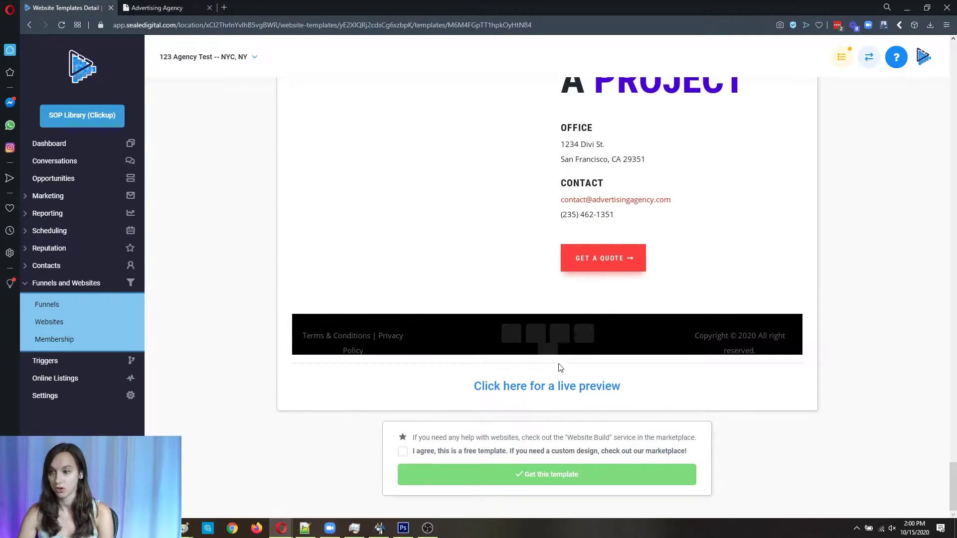
Accept the terms, import the Advertising Agency template and view its five pages.
{"action": "left_click", "coordinate": [403, 451]}
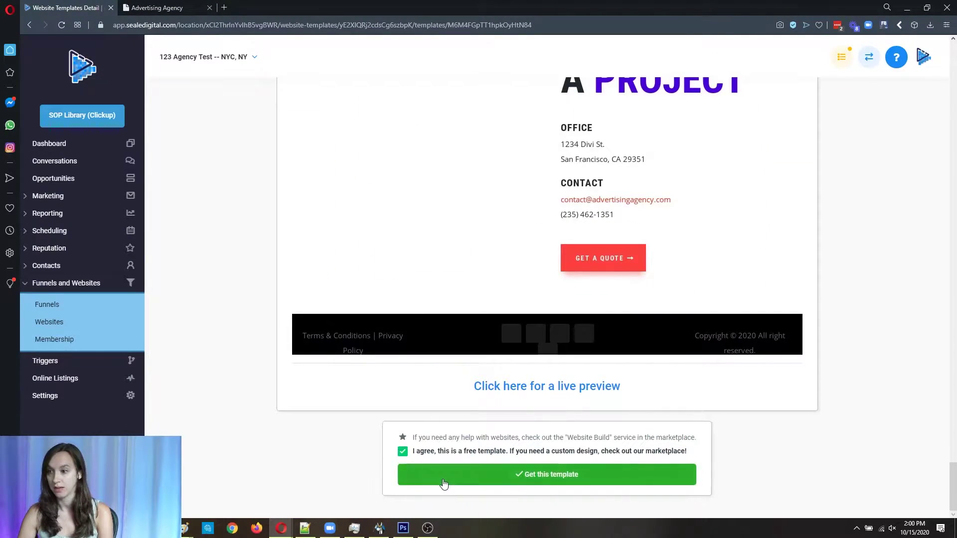
{"action": "left_click", "coordinate": [442, 477]}
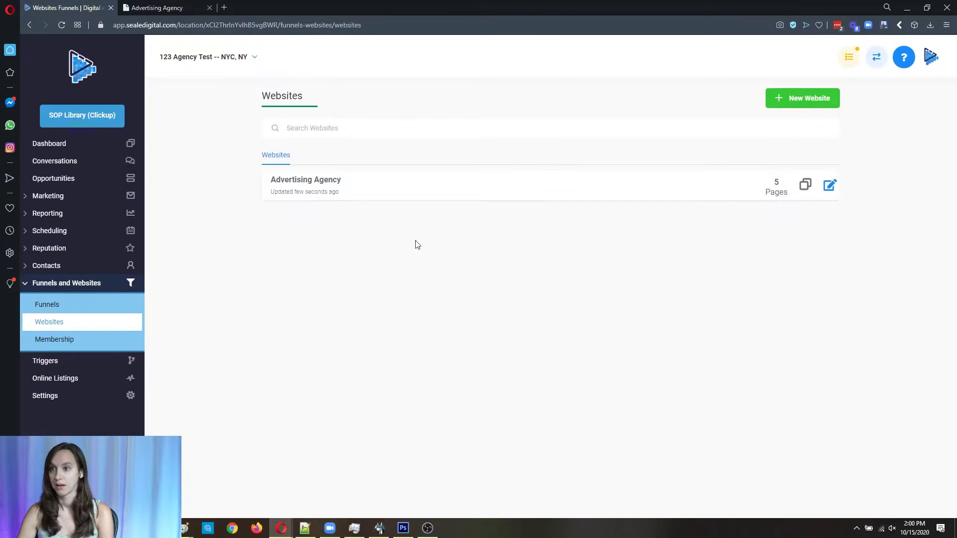
{"action": "left_click", "coordinate": [297, 184]}
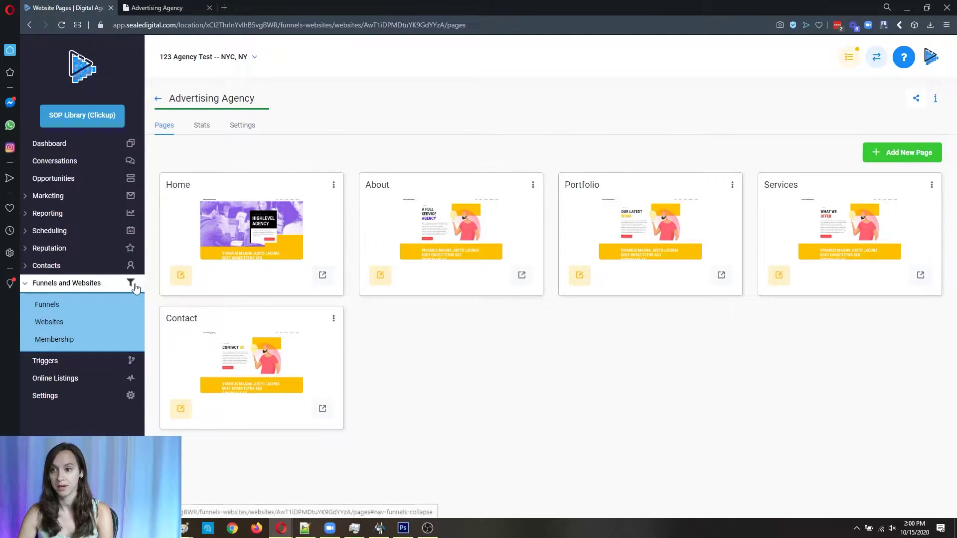
Edit the Home page so the hero headline 'HIGHLEVEL AGENCY' becomes 'YOUR AGENCY'.
{"action": "left_click", "coordinate": [182, 276]}
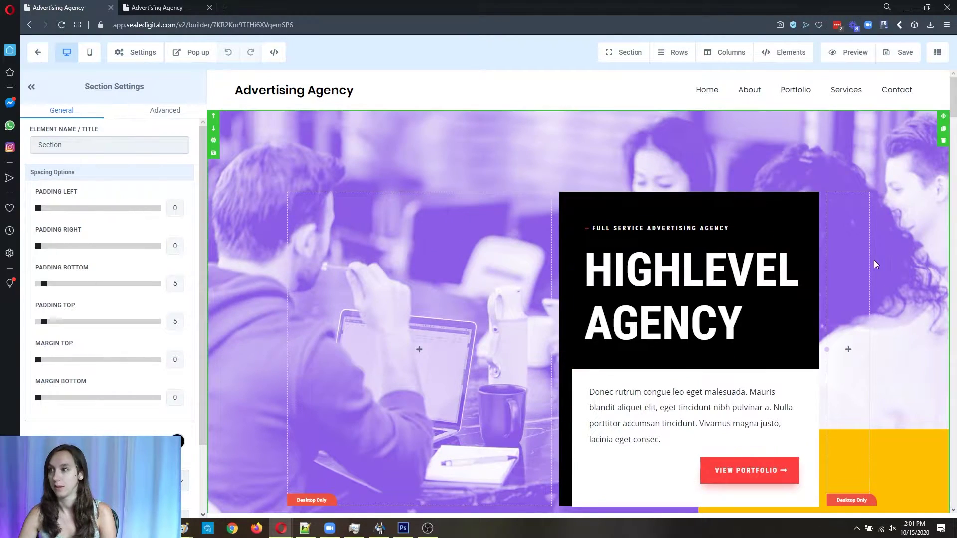
{"action": "left_click", "coordinate": [660, 285]}
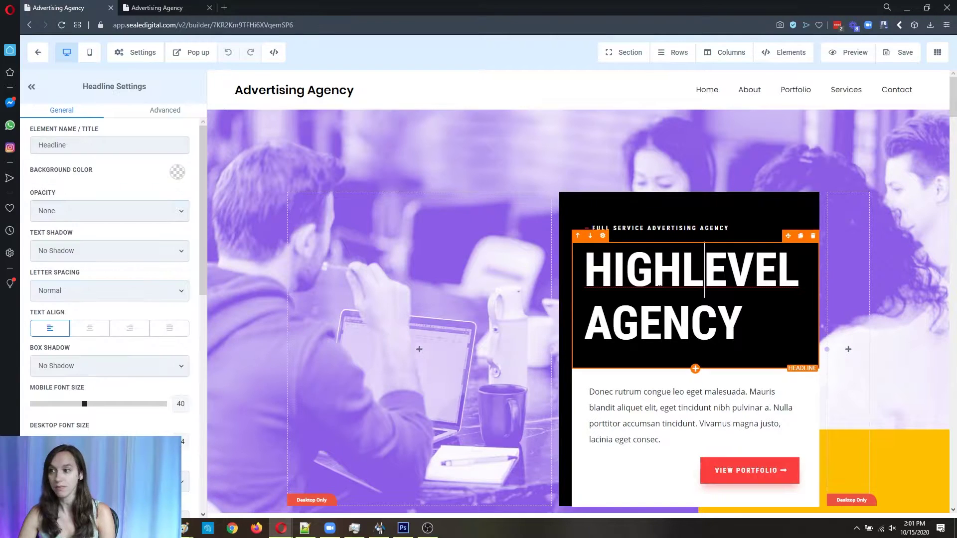
{"action": "key", "text": "Return"}
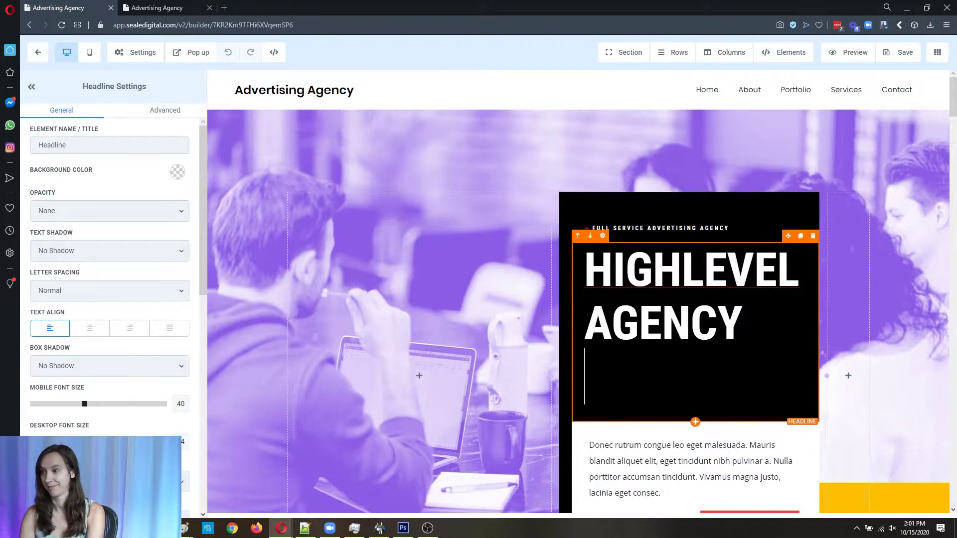
{"action": "type", "text": "YOUR AGENCY "}
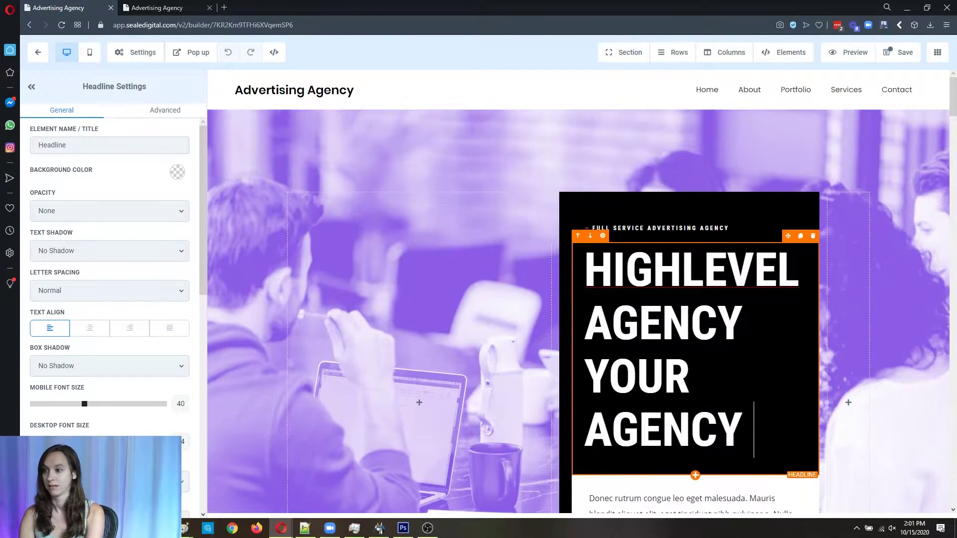
{"action": "type", "text": "NAME HERE"}
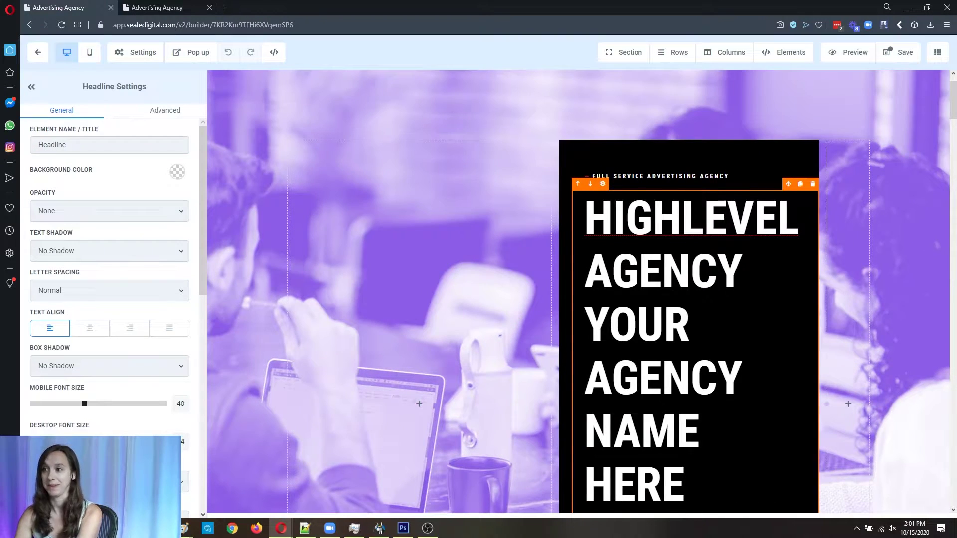
{"action": "left_click_drag", "start_coordinate": [743, 271], "coordinate": [585, 218]}
{"action": "key", "text": "BackSpace"}
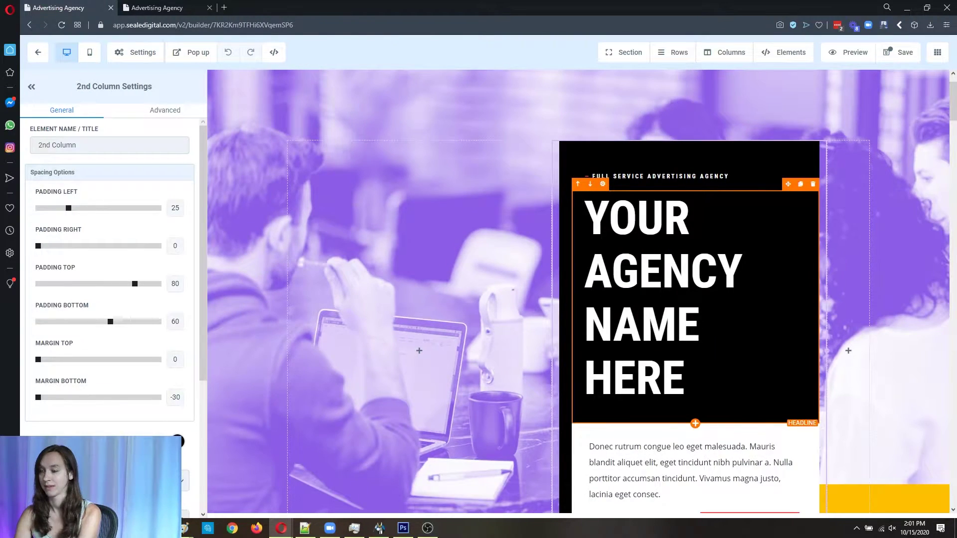
{"action": "left_click_drag", "start_coordinate": [685, 384], "coordinate": [748, 287]}
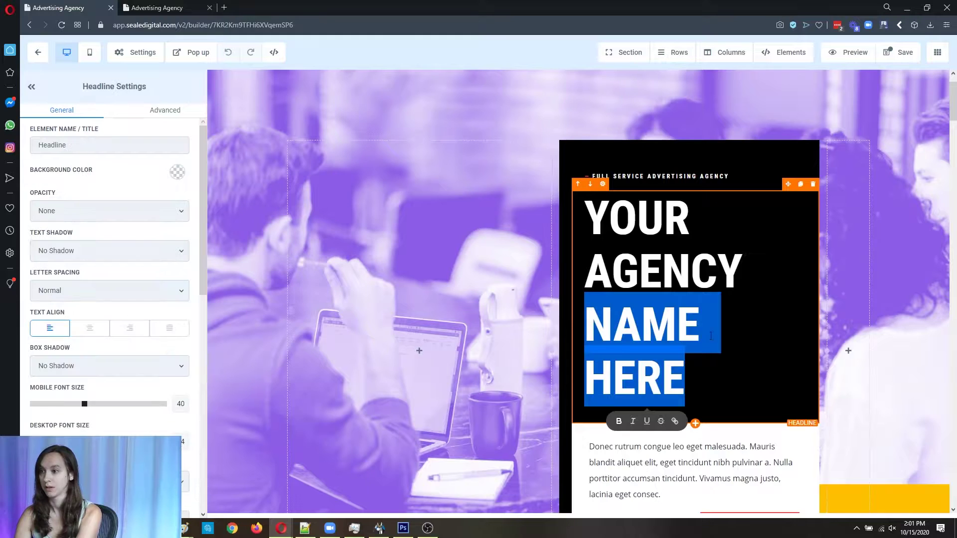
{"action": "key", "text": "BackSpace"}
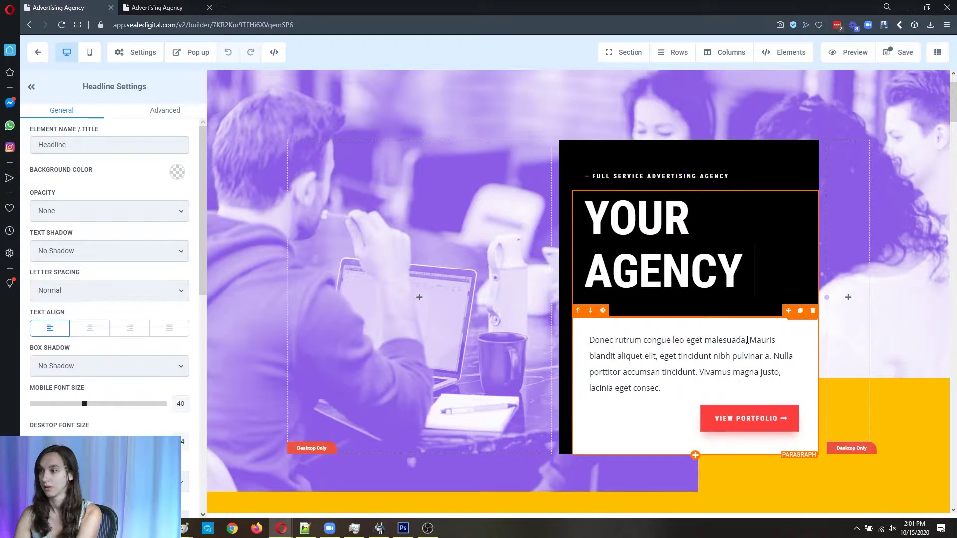
Select the small sub headline, then the whole hero section.
{"action": "left_click", "coordinate": [711, 177]}
{"action": "scroll", "coordinate": [717, 364], "scroll_direction": "down", "scroll_amount": 1}
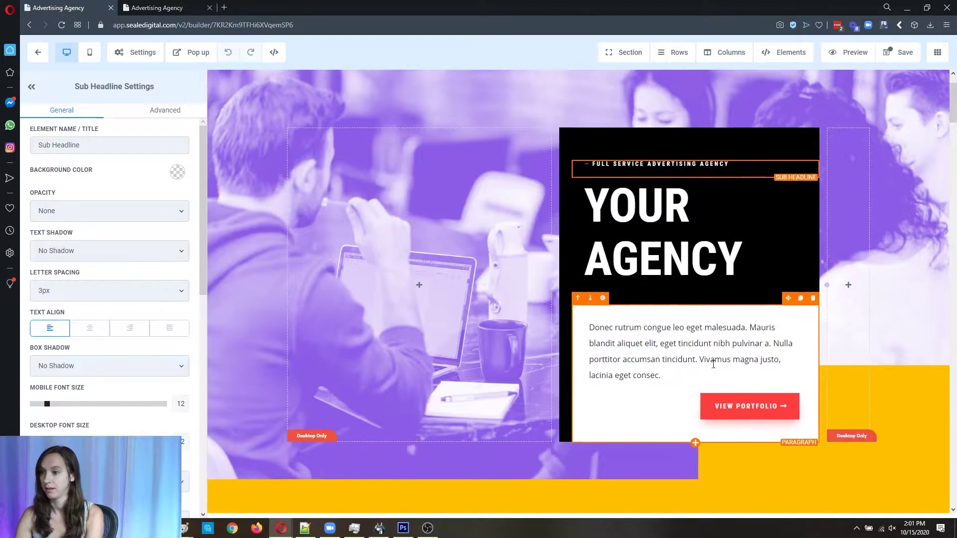
{"action": "scroll", "coordinate": [235, 112], "scroll_direction": "up", "scroll_amount": 2}
{"action": "left_click", "coordinate": [234, 238]}
{"action": "scroll", "coordinate": [99, 349], "scroll_direction": "down", "scroll_amount": 3}
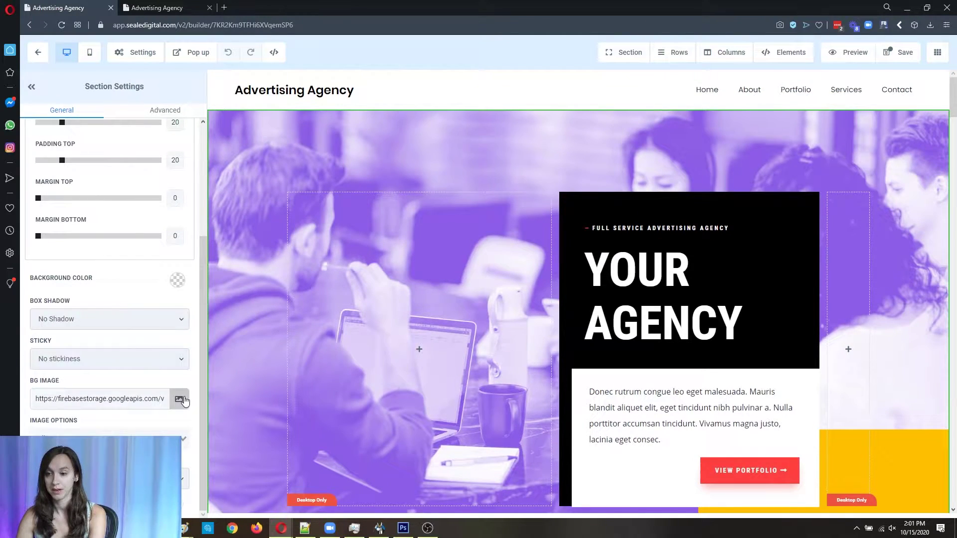
{"action": "left_click", "coordinate": [179, 400]}
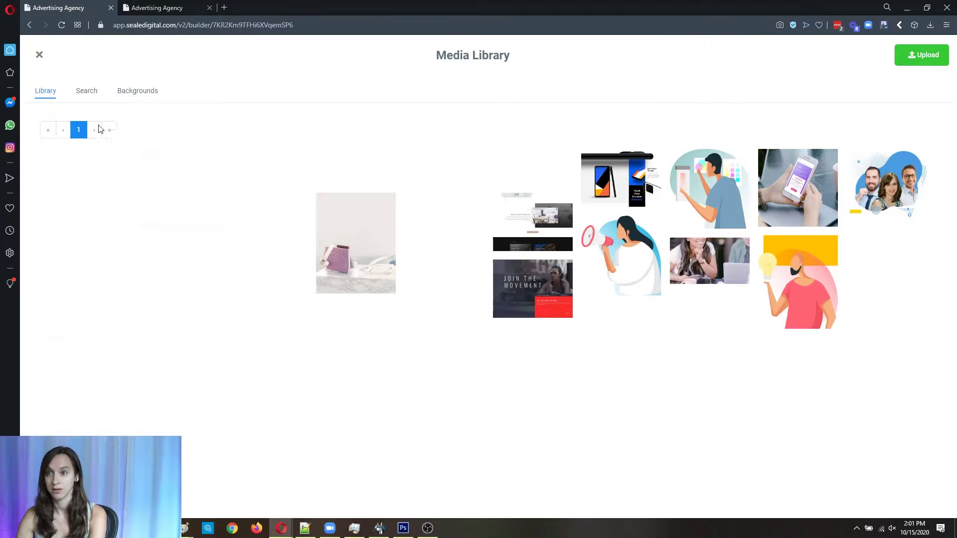
{"action": "left_click", "coordinate": [144, 91]}
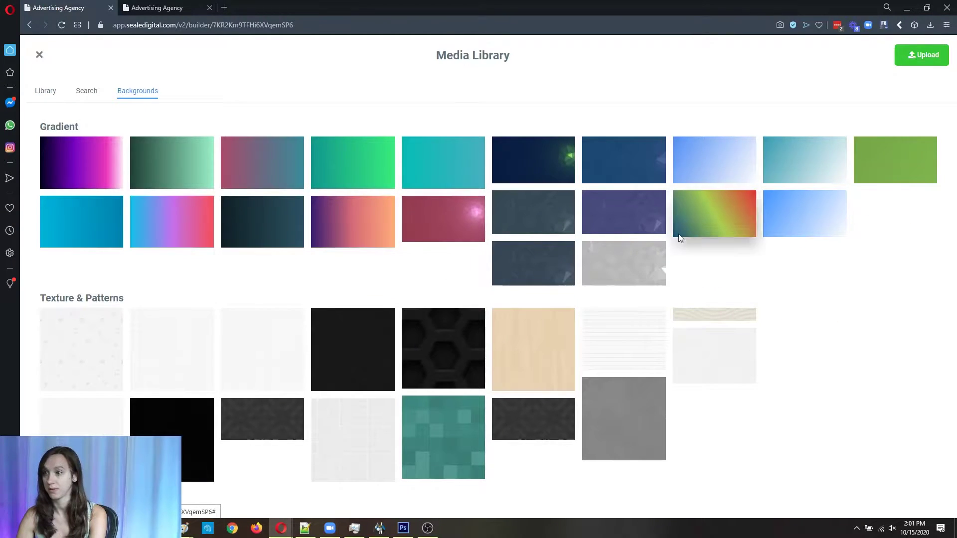
{"action": "left_click", "coordinate": [46, 91]}
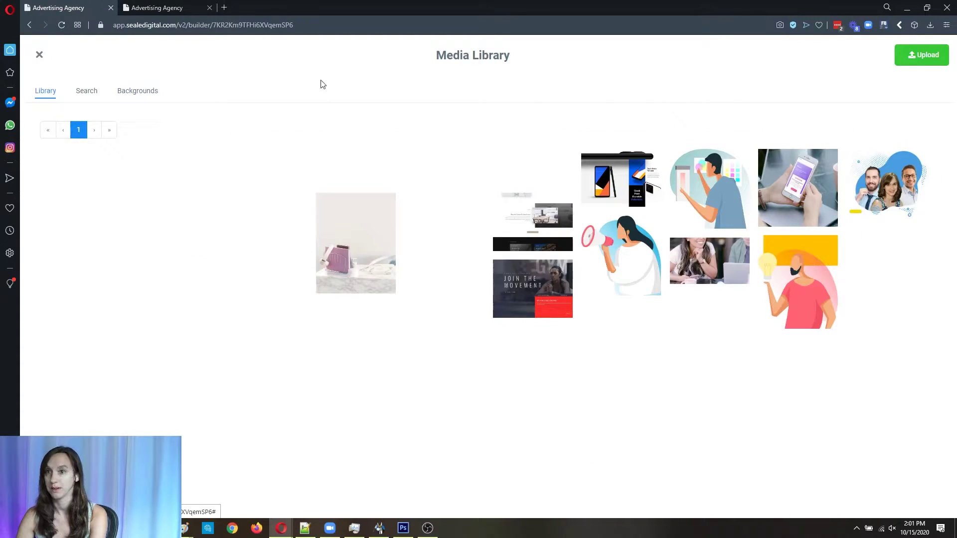
{"action": "left_click", "coordinate": [40, 56]}
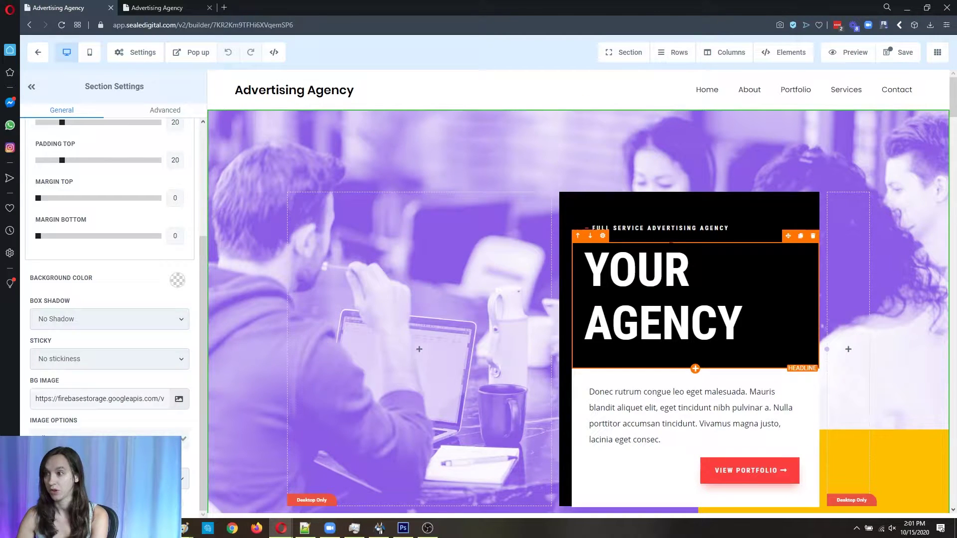
Try red, pink and blue for the box behind the headline, settling on purple.
{"action": "left_click", "coordinate": [719, 196]}
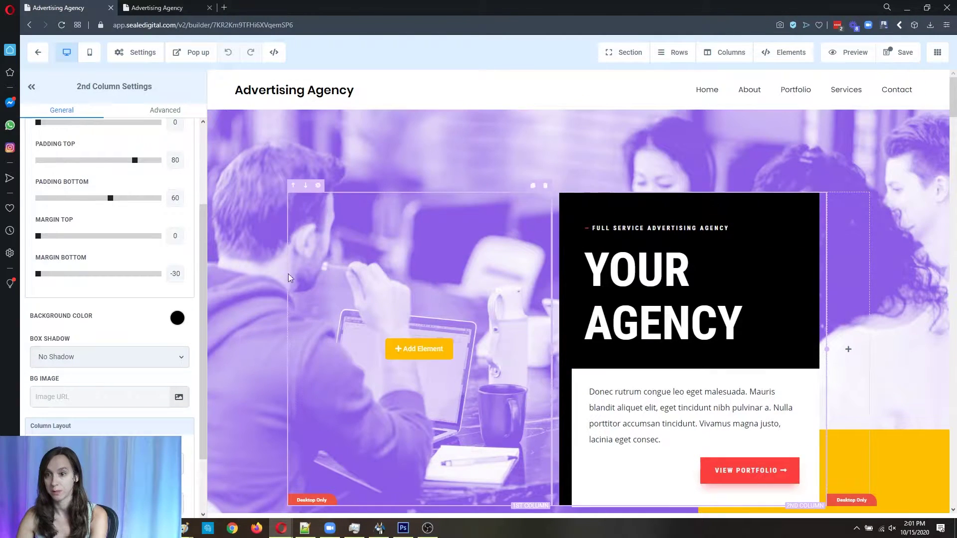
{"action": "left_click", "coordinate": [177, 318]}
{"action": "left_click", "coordinate": [134, 342]}
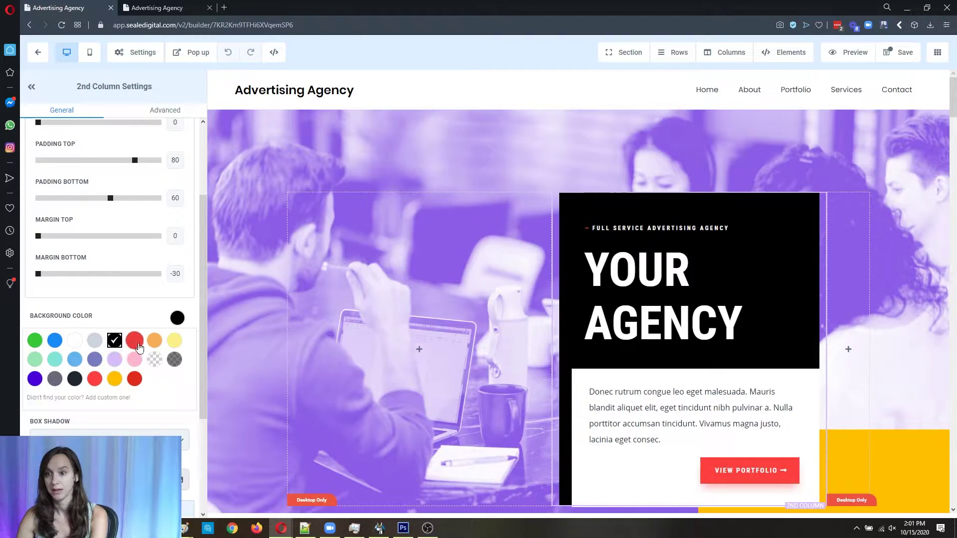
{"action": "left_click", "coordinate": [134, 359]}
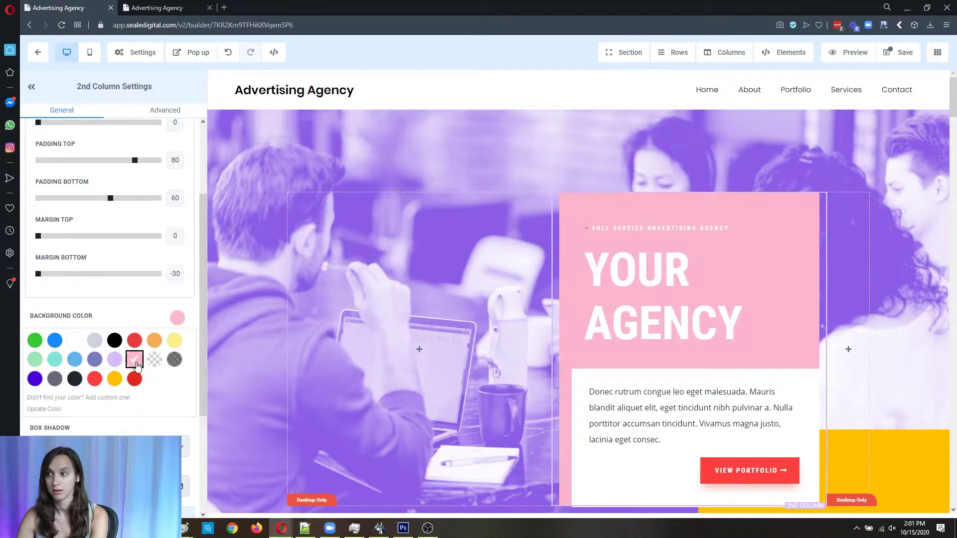
{"action": "left_click", "coordinate": [55, 341]}
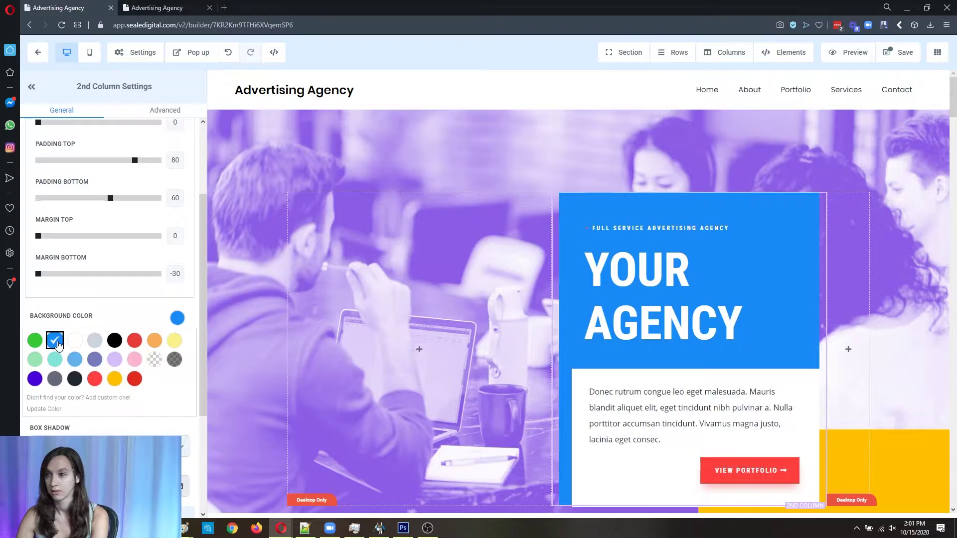
{"action": "left_click", "coordinate": [34, 379]}
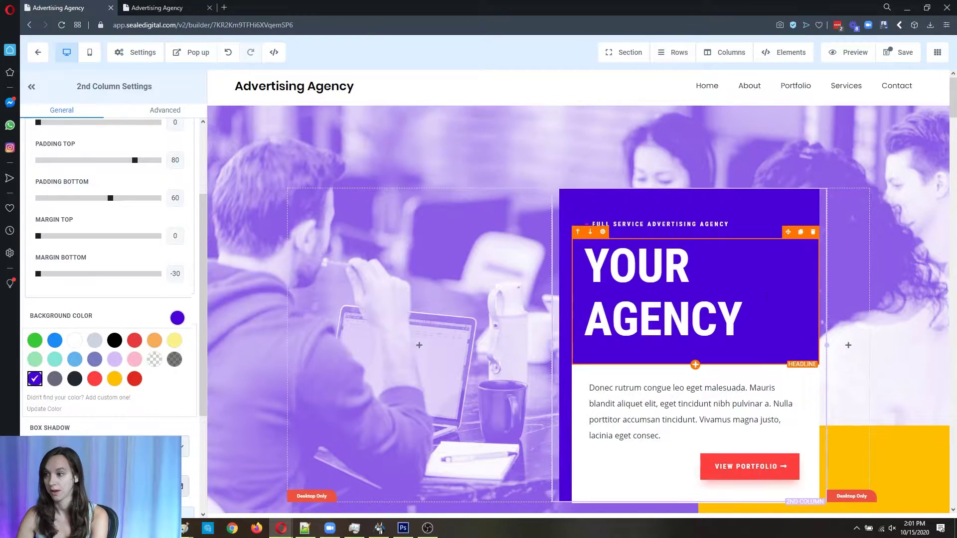
Select the paragraph under the headline and highlight its text.
{"action": "scroll", "coordinate": [747, 299], "scroll_direction": "down", "scroll_amount": 3}
{"action": "left_click", "coordinate": [656, 278]}
{"action": "left_click_drag", "start_coordinate": [661, 290], "coordinate": [629, 251]}
Recolour the View Portfolio button, trying reds and pink, and settle on lavender.
{"action": "left_click", "coordinate": [631, 257]}
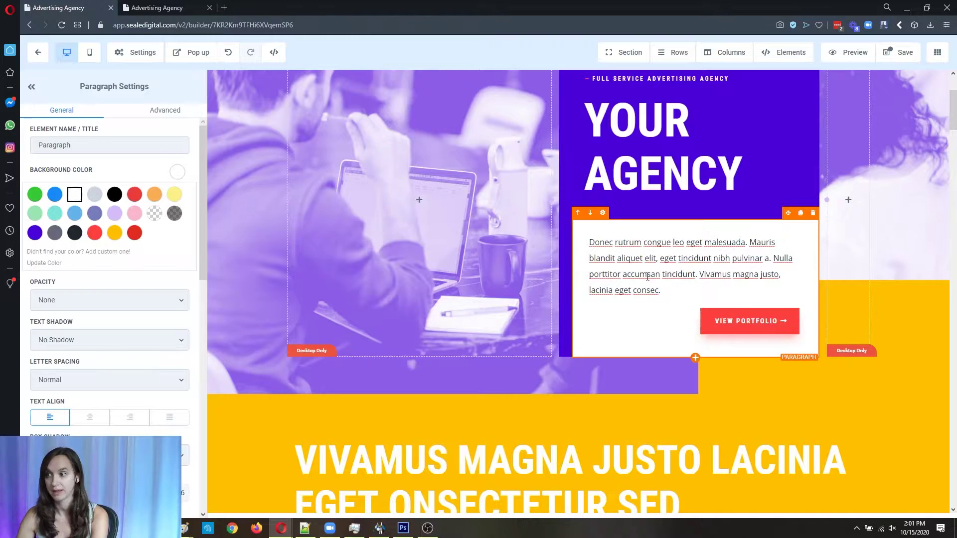
{"action": "left_click", "coordinate": [734, 323]}
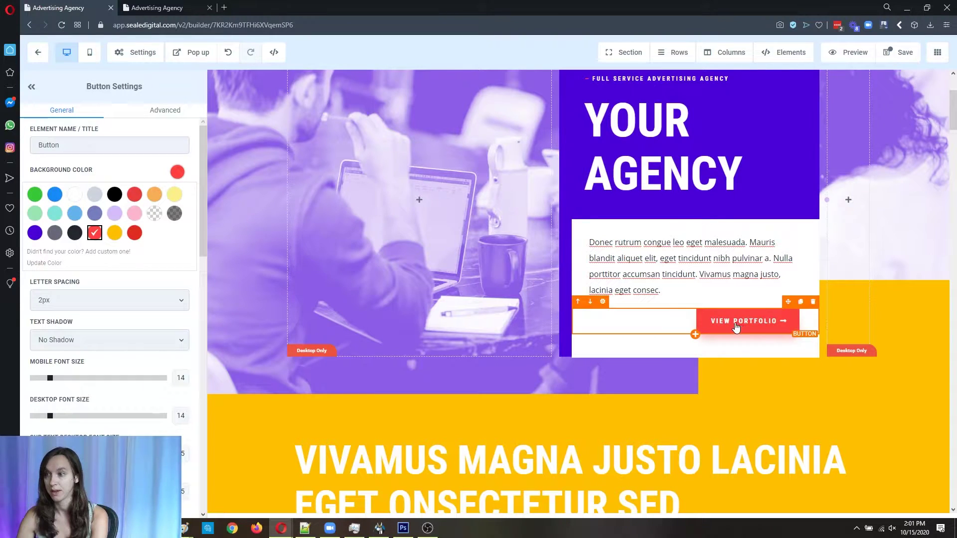
{"action": "left_click", "coordinate": [134, 233]}
{"action": "left_click", "coordinate": [134, 194]}
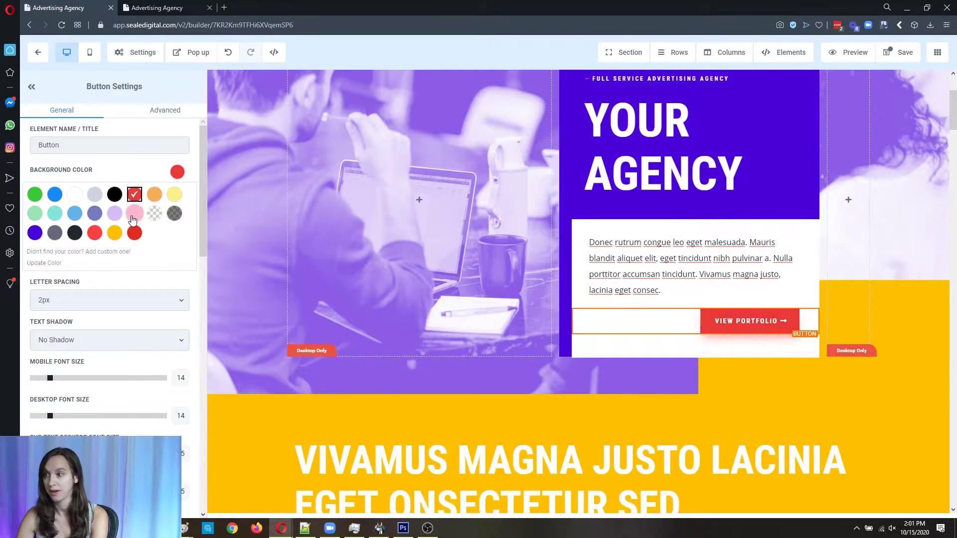
{"action": "left_click", "coordinate": [134, 215]}
{"action": "left_click", "coordinate": [114, 214]}
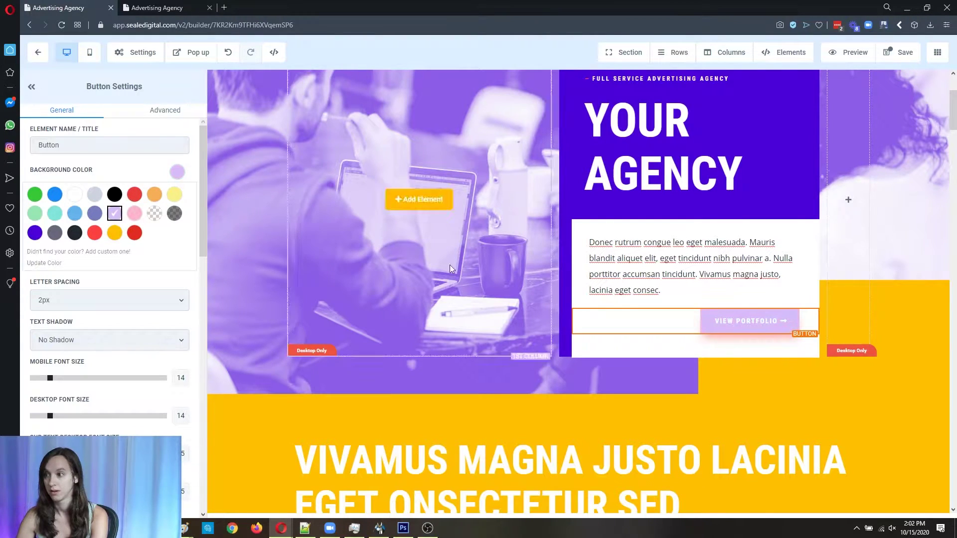
{"action": "scroll", "coordinate": [657, 276], "scroll_direction": "down", "scroll_amount": 4}
{"action": "scroll", "coordinate": [543, 293], "scroll_direction": "down", "scroll_amount": 10}
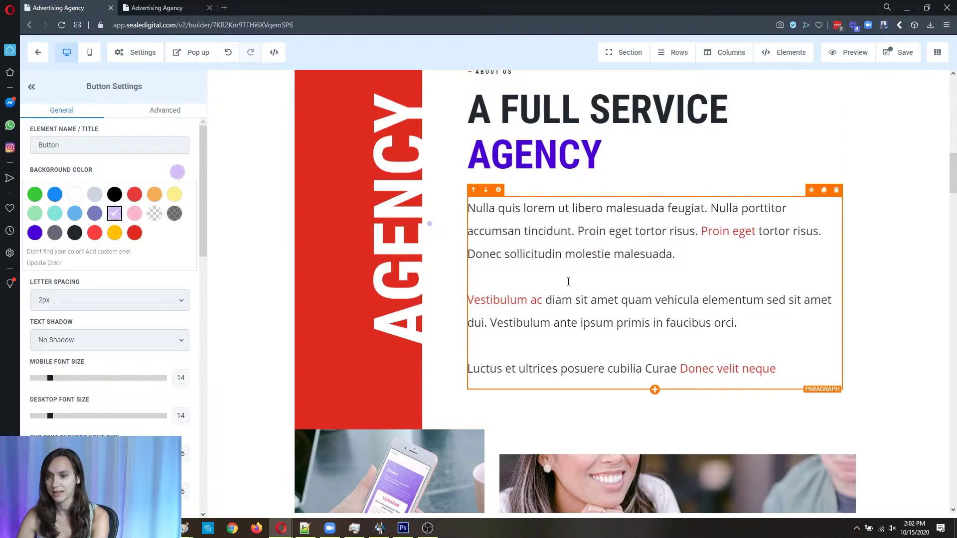
{"action": "scroll", "coordinate": [569, 282], "scroll_direction": "down", "scroll_amount": 2}
Delete the smiling woman's photo and add a green 'Click to Sign Up' button in its place.
{"action": "left_click", "coordinate": [572, 369]}
{"action": "scroll", "coordinate": [572, 369], "scroll_direction": "down", "scroll_amount": 3}
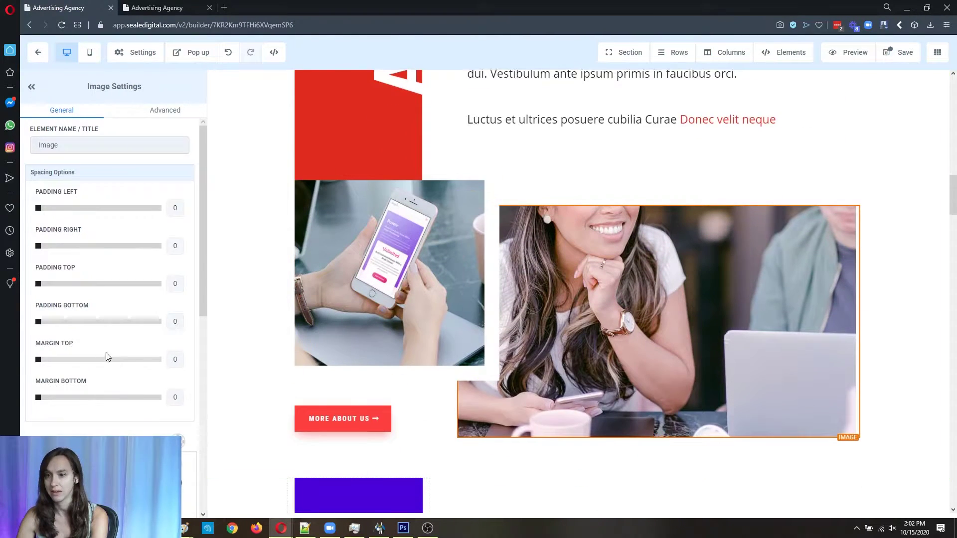
{"action": "scroll", "coordinate": [108, 357], "scroll_direction": "down", "scroll_amount": 5}
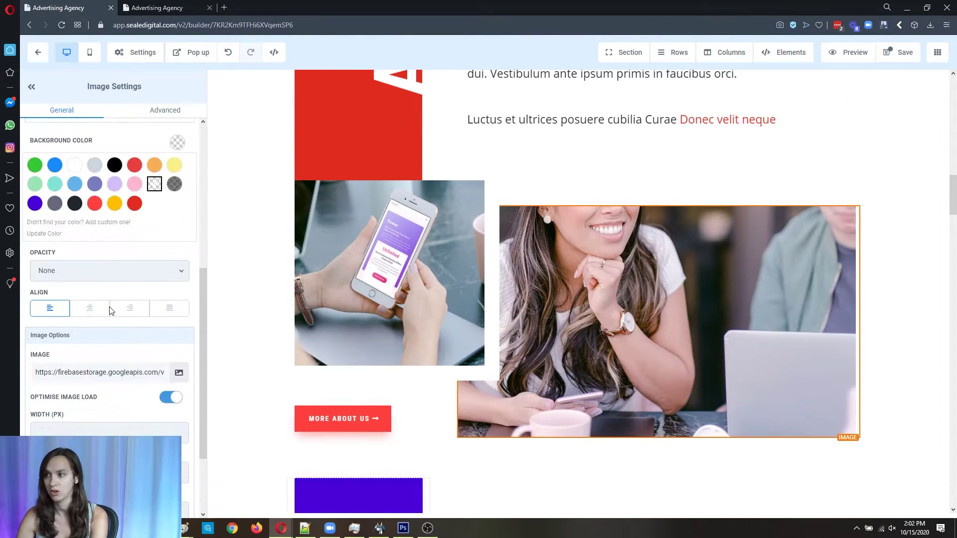
{"action": "left_click", "coordinate": [179, 373]}
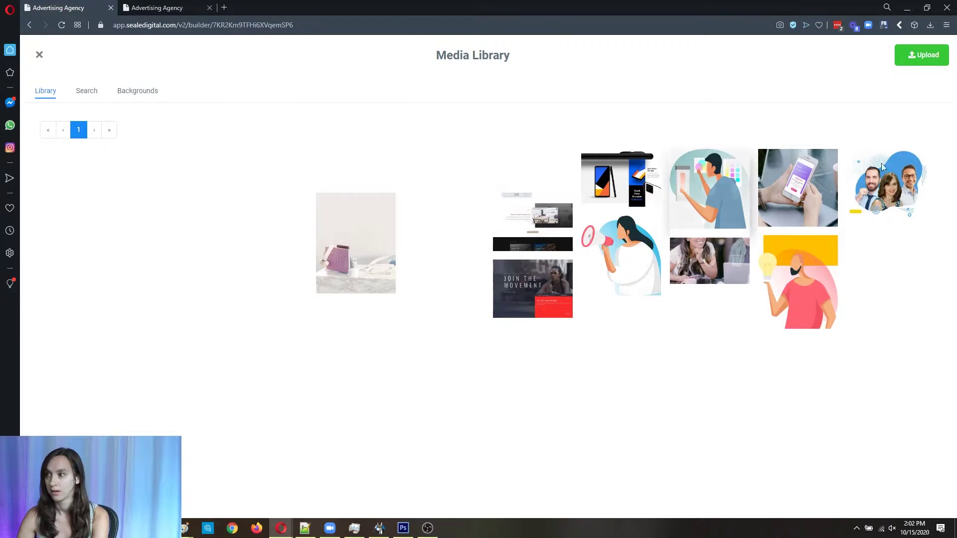
{"action": "left_click", "coordinate": [45, 53]}
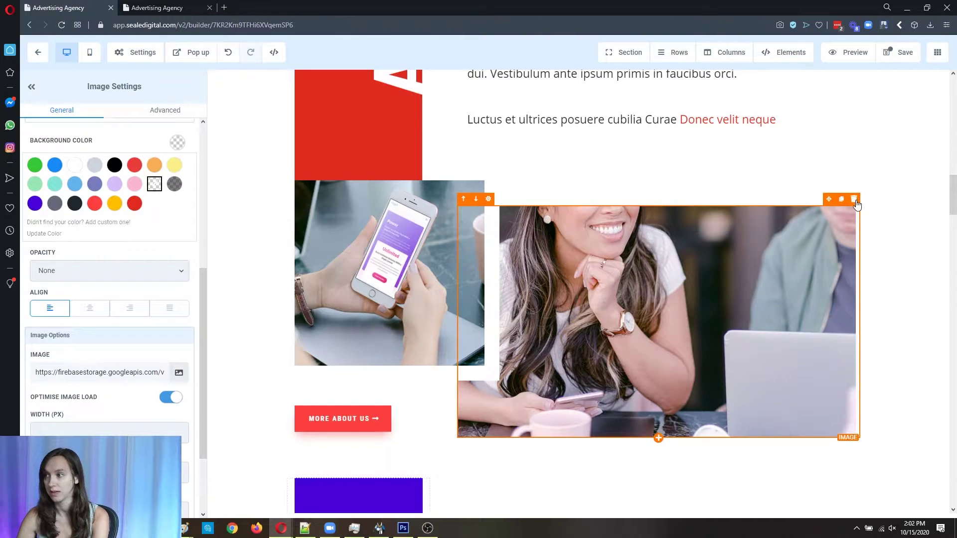
{"action": "left_click", "coordinate": [854, 199]}
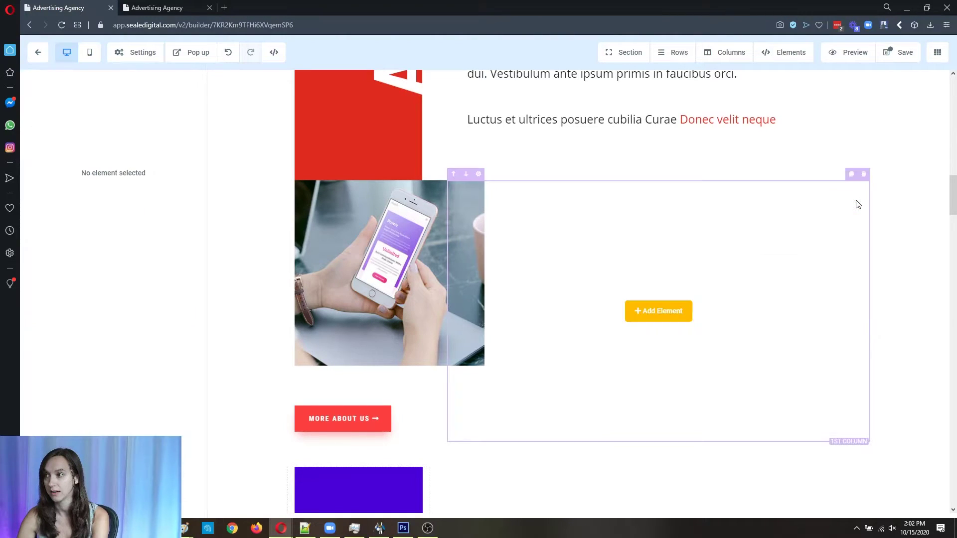
{"action": "left_click", "coordinate": [683, 312]}
{"action": "left_click", "coordinate": [792, 270]}
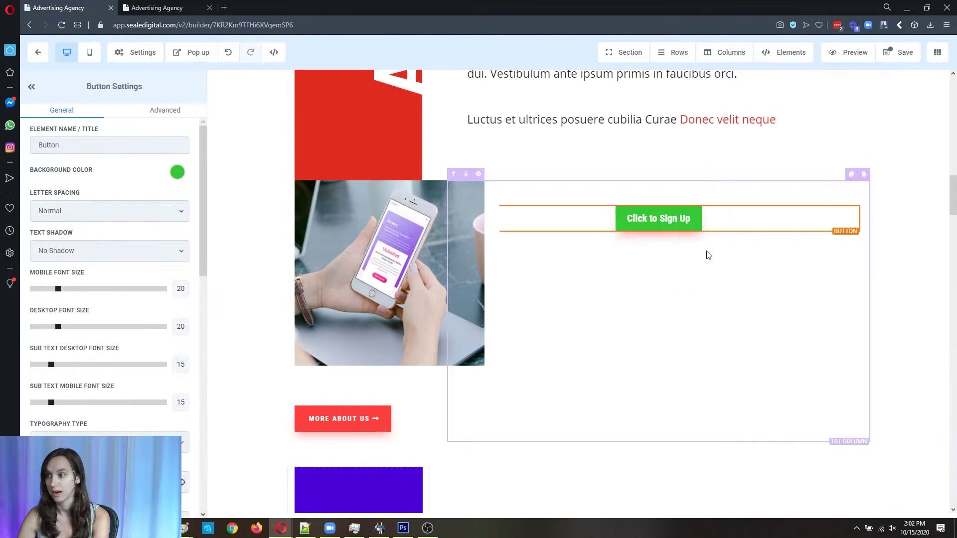
{"action": "scroll", "coordinate": [400, 299], "scroll_direction": "down", "scroll_amount": 5}
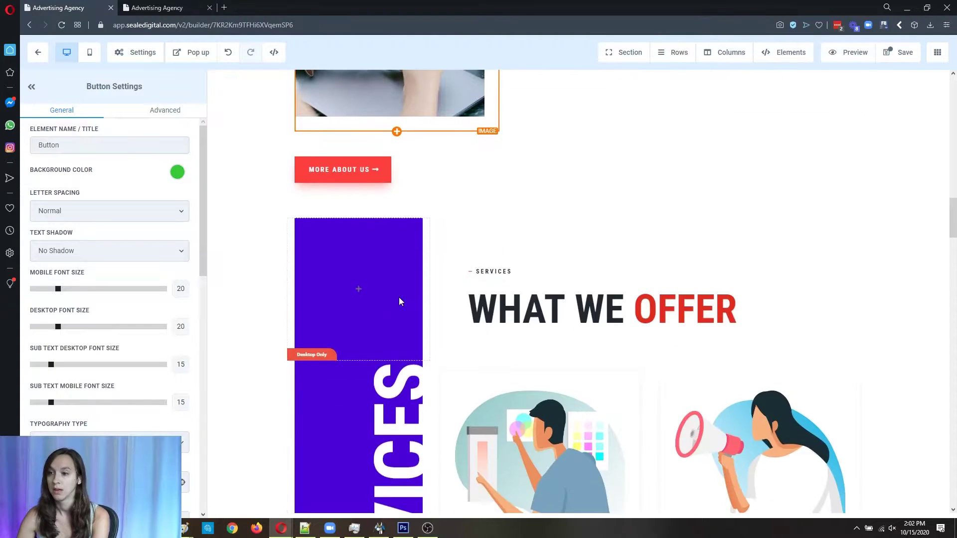
{"action": "scroll", "coordinate": [614, 304], "scroll_direction": "down", "scroll_amount": 4}
{"action": "scroll", "coordinate": [613, 305], "scroll_direction": "down", "scroll_amount": 7}
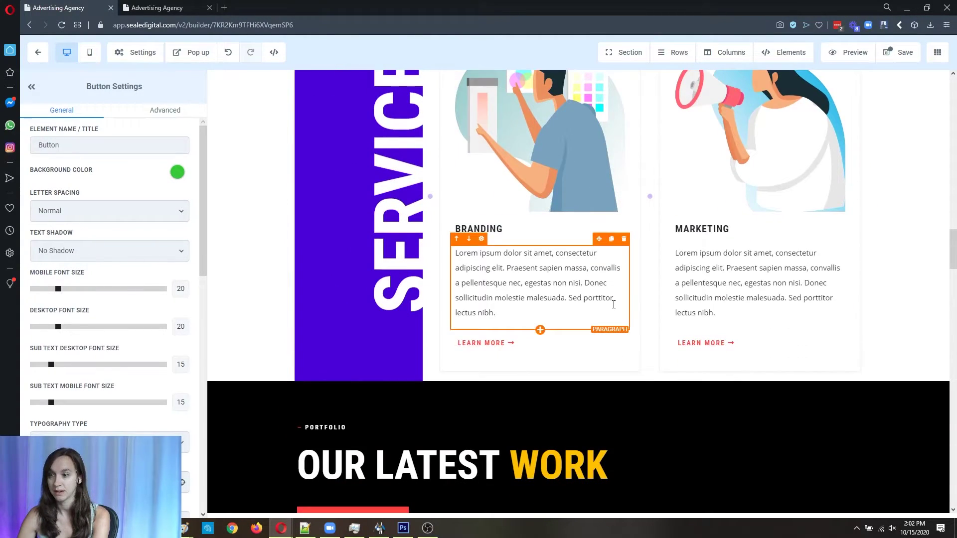
{"action": "scroll", "coordinate": [609, 306], "scroll_direction": "down", "scroll_amount": 5}
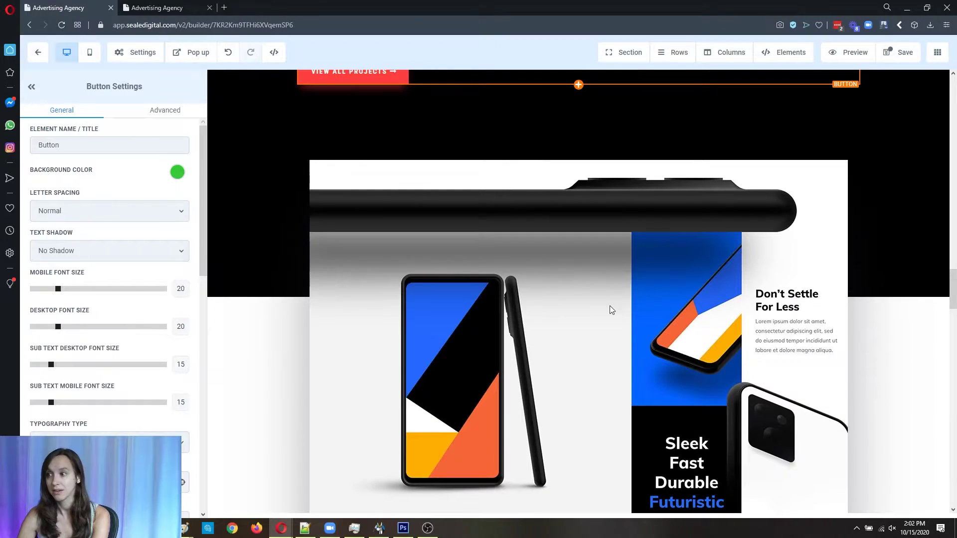
{"action": "scroll", "coordinate": [609, 306], "scroll_direction": "down", "scroll_amount": 4}
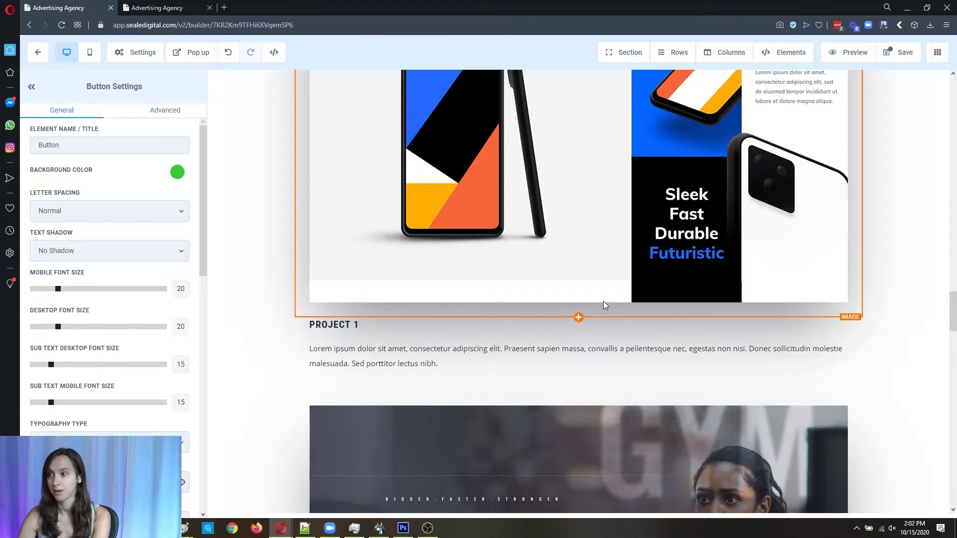
{"action": "scroll", "coordinate": [597, 297], "scroll_direction": "down", "scroll_amount": 5}
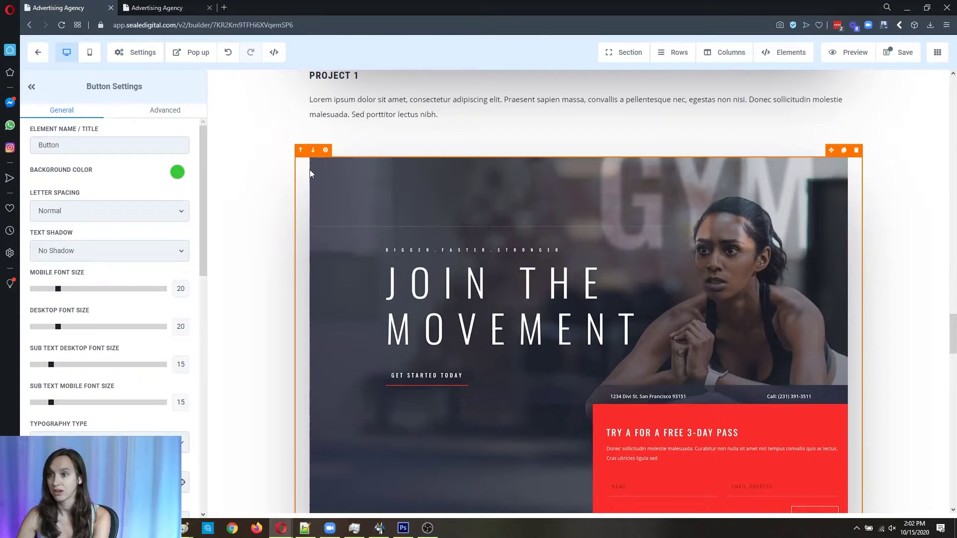
{"action": "left_click", "coordinate": [298, 157]}
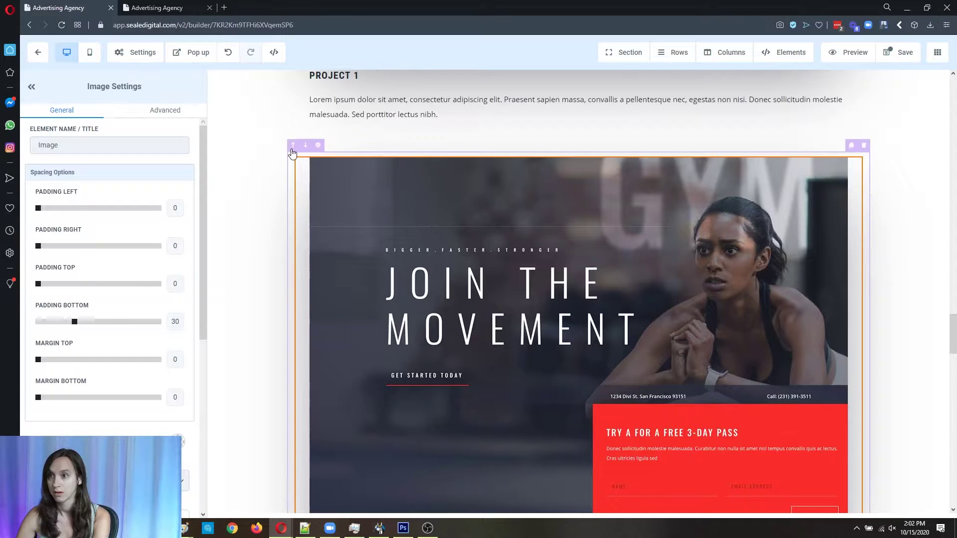
{"action": "left_click", "coordinate": [294, 146]}
{"action": "scroll", "coordinate": [413, 326], "scroll_direction": "up", "scroll_amount": 20}
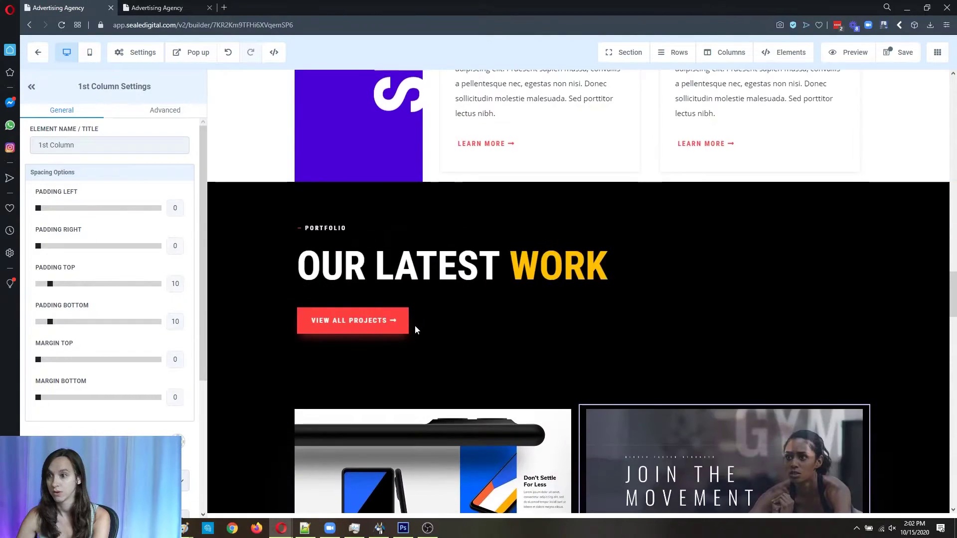
{"action": "scroll", "coordinate": [416, 329], "scroll_direction": "up", "scroll_amount": 15}
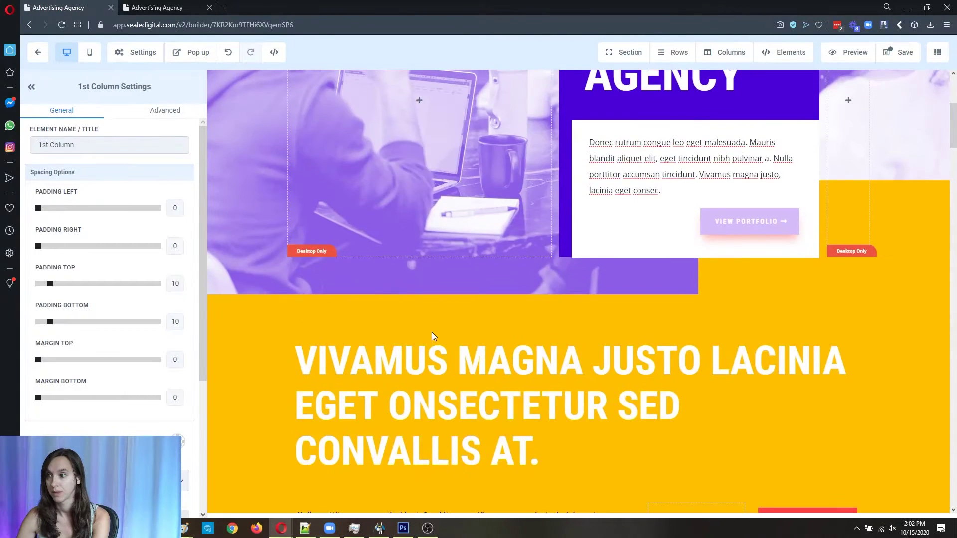
{"action": "scroll", "coordinate": [436, 332], "scroll_direction": "down", "scroll_amount": 15}
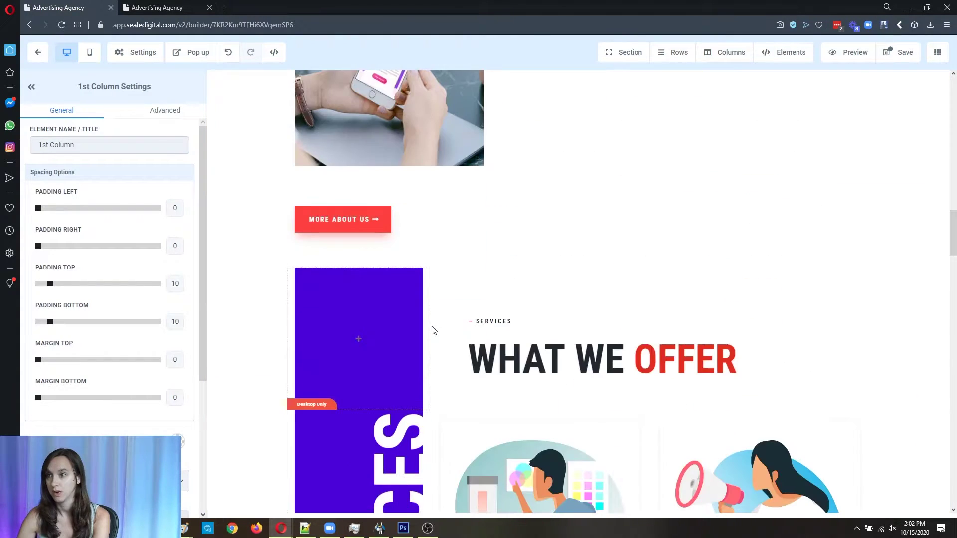
{"action": "scroll", "coordinate": [433, 326], "scroll_direction": "down", "scroll_amount": 10}
{"action": "scroll", "coordinate": [433, 326], "scroll_direction": "up", "scroll_amount": 5}
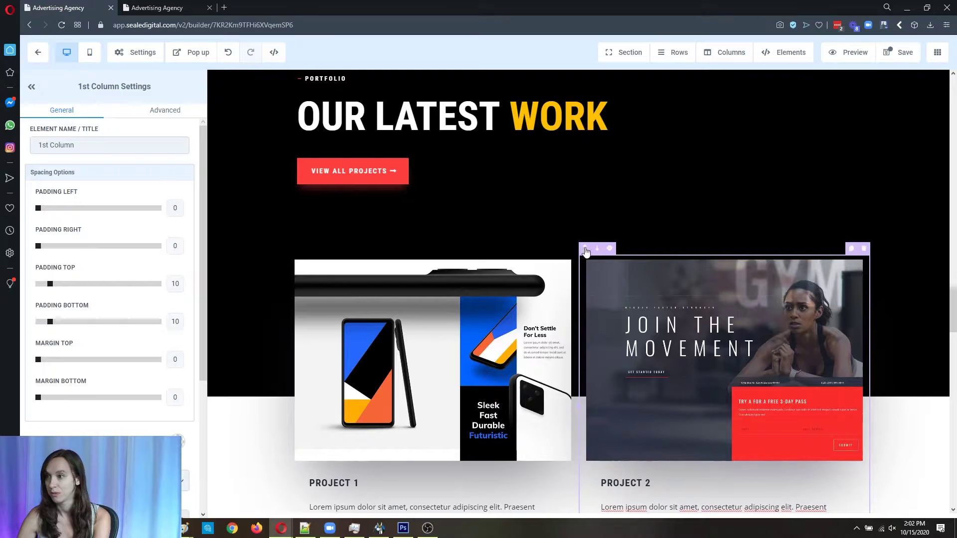
{"action": "scroll", "coordinate": [595, 253], "scroll_direction": "down", "scroll_amount": 5}
{"action": "scroll", "coordinate": [596, 256], "scroll_direction": "down", "scroll_amount": 5}
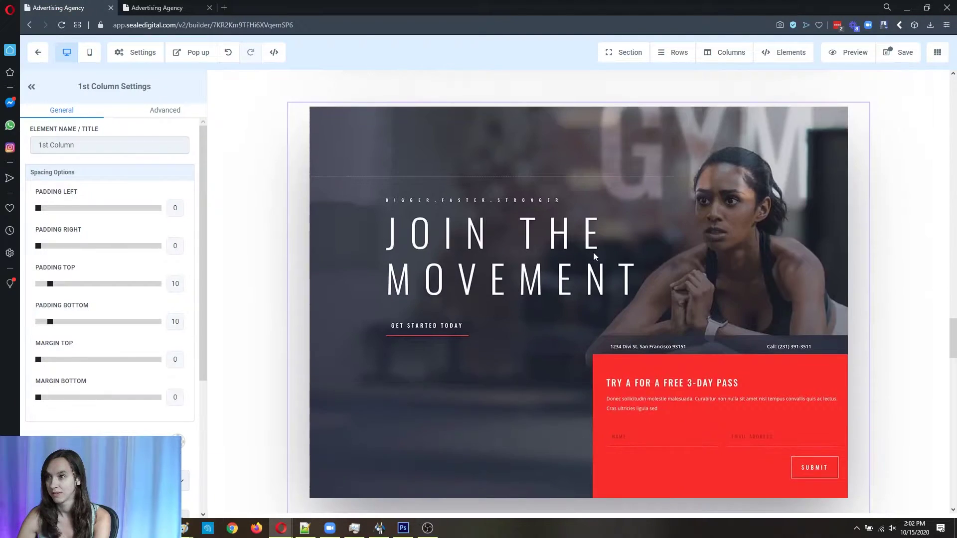
{"action": "scroll", "coordinate": [416, 180], "scroll_direction": "down", "scroll_amount": 5}
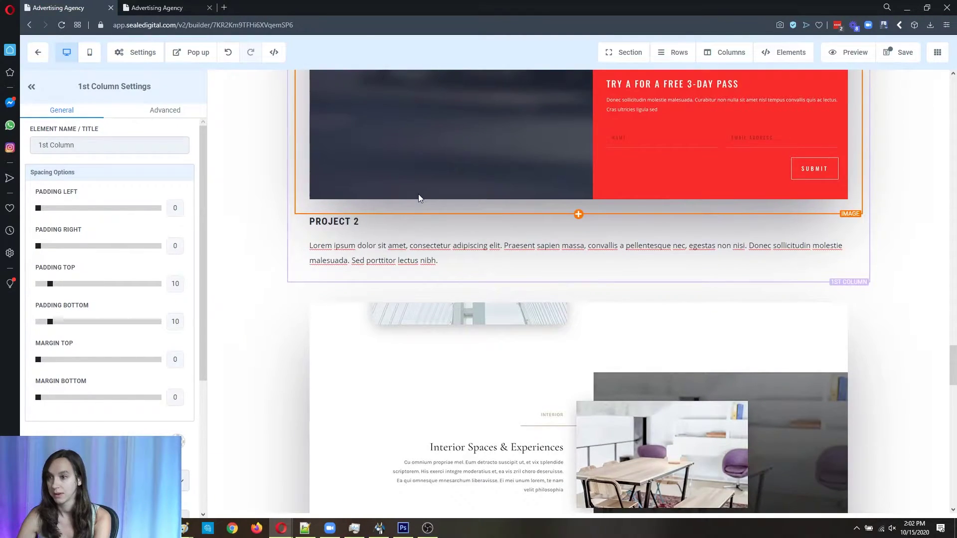
{"action": "left_click", "coordinate": [501, 323]}
{"action": "scroll", "coordinate": [501, 319], "scroll_direction": "down", "scroll_amount": 10}
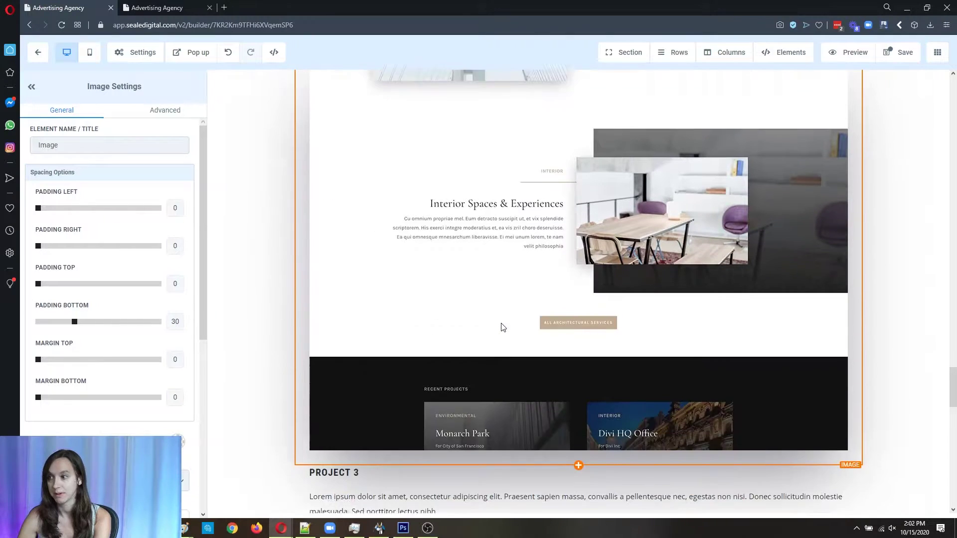
{"action": "scroll", "coordinate": [489, 291], "scroll_direction": "down", "scroll_amount": 6}
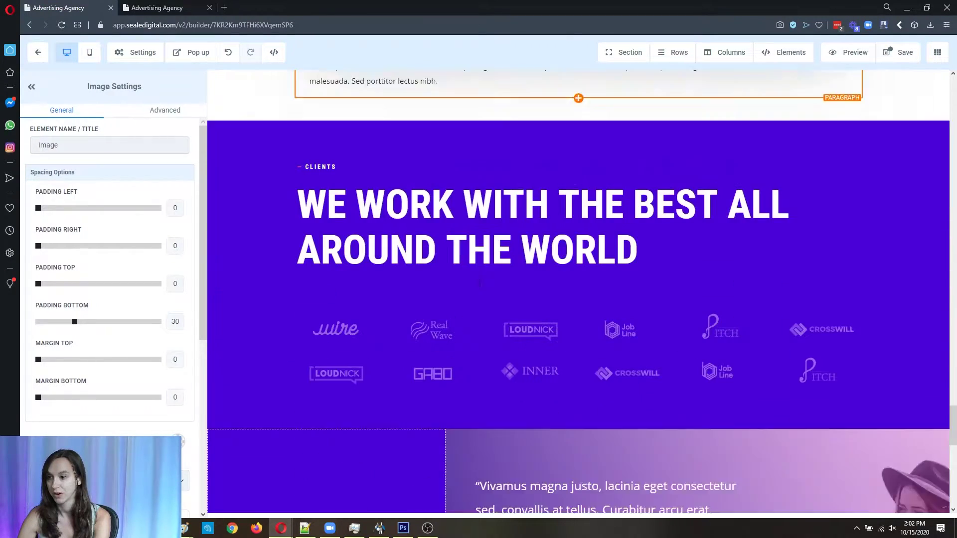
{"action": "left_click", "coordinate": [442, 257]}
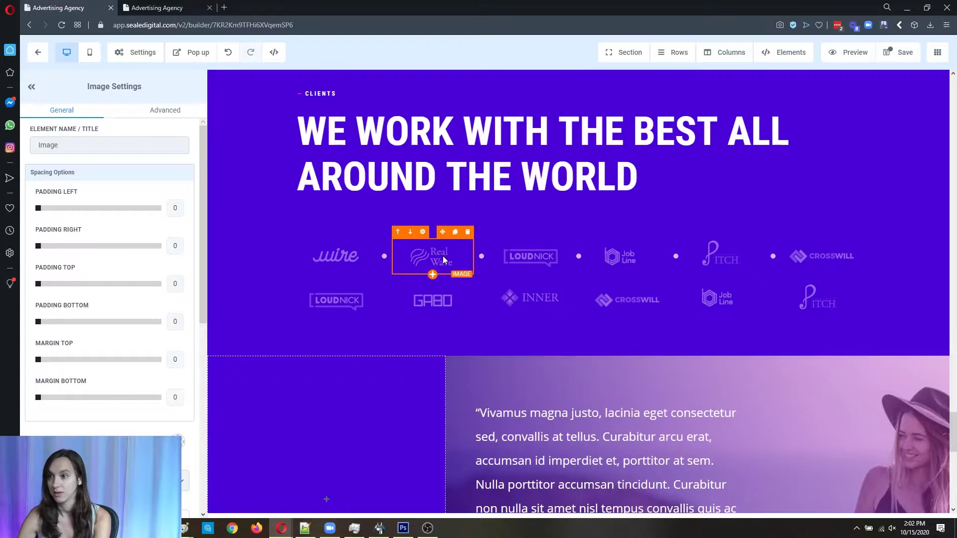
{"action": "scroll", "coordinate": [442, 257], "scroll_direction": "down", "scroll_amount": 8}
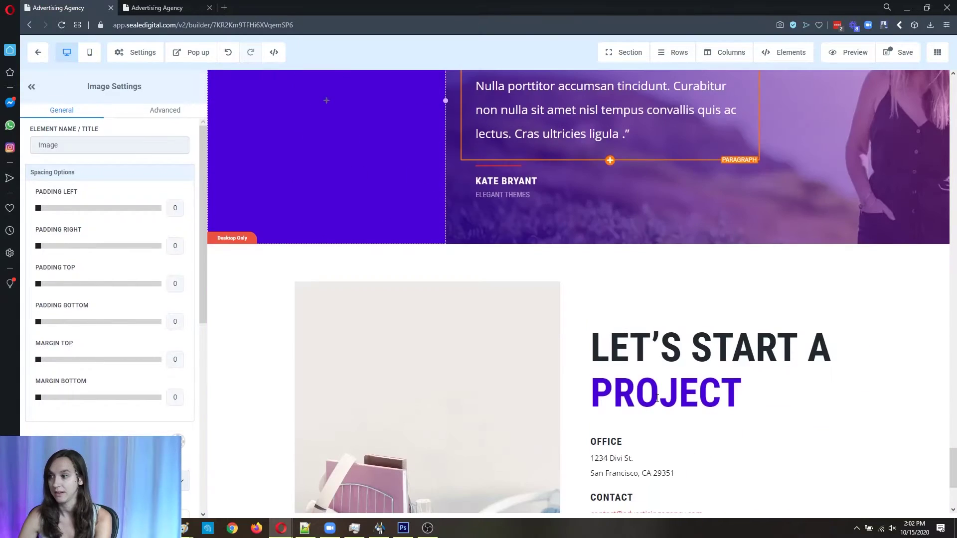
{"action": "left_click", "coordinate": [38, 52]}
Leave the builder and open the Agency category of the website template library.
{"action": "left_click", "coordinate": [554, 284]}
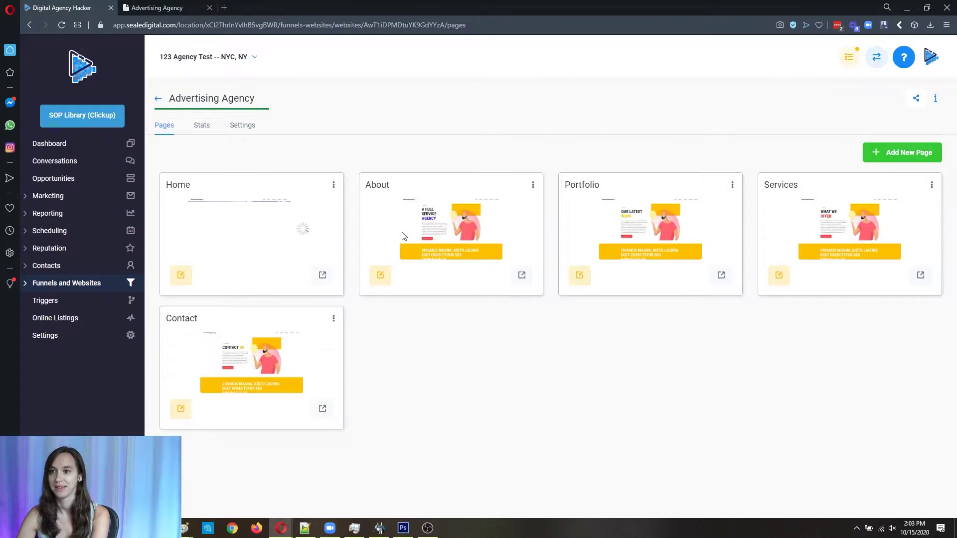
{"action": "left_click", "coordinate": [158, 121]}
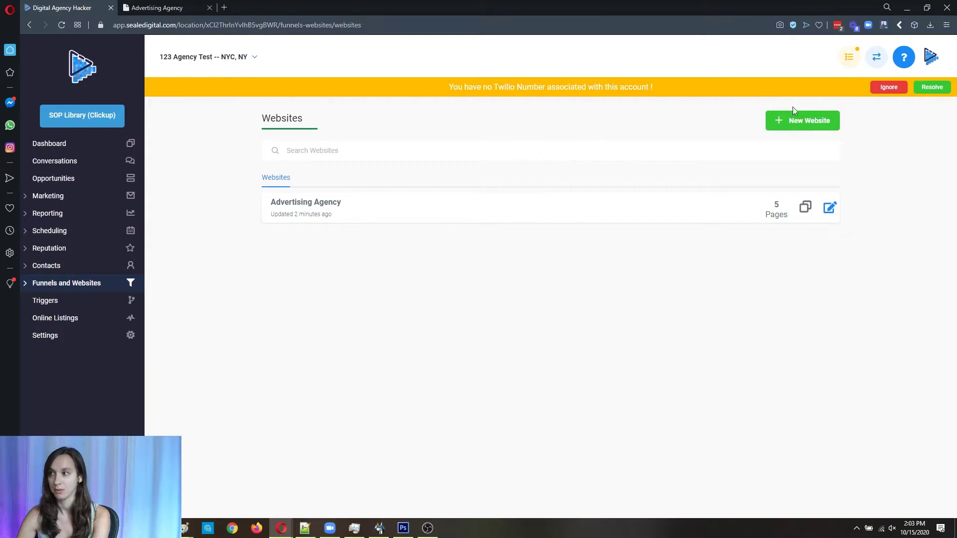
{"action": "left_click", "coordinate": [819, 117]}
{"action": "left_click", "coordinate": [379, 156]}
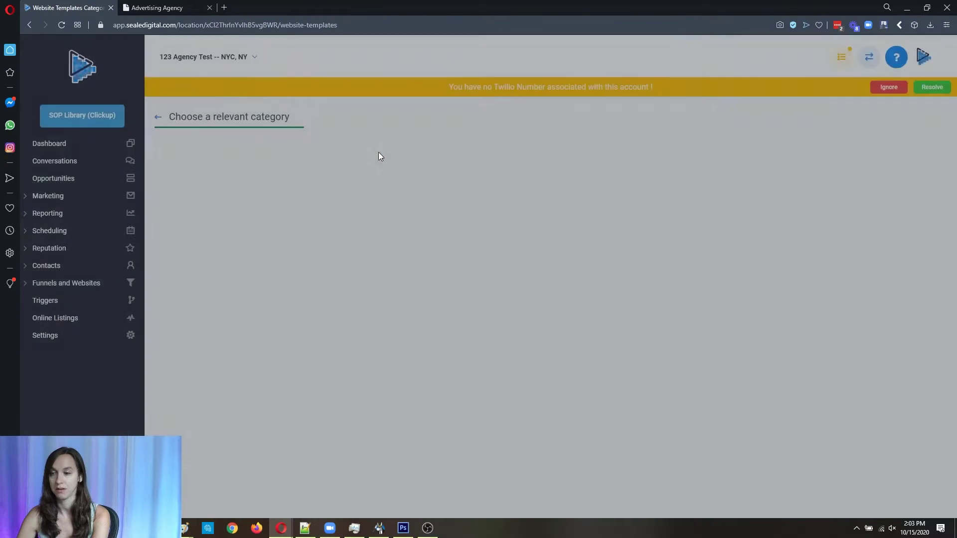
{"action": "left_click", "coordinate": [255, 458]}
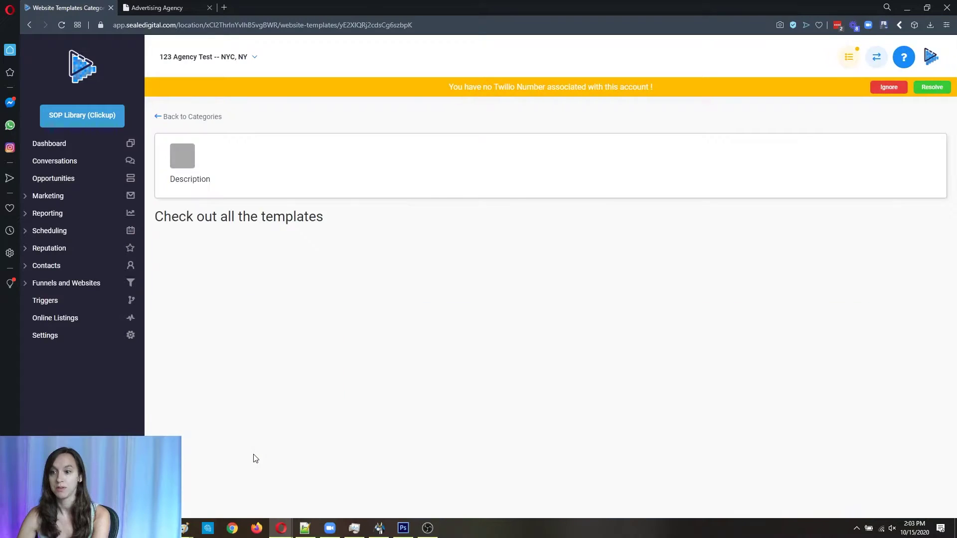
Return to the template categories, scroll through them, and reopen the Agency templates.
{"action": "left_click", "coordinate": [160, 118]}
{"action": "scroll", "coordinate": [523, 333], "scroll_direction": "down", "scroll_amount": 5}
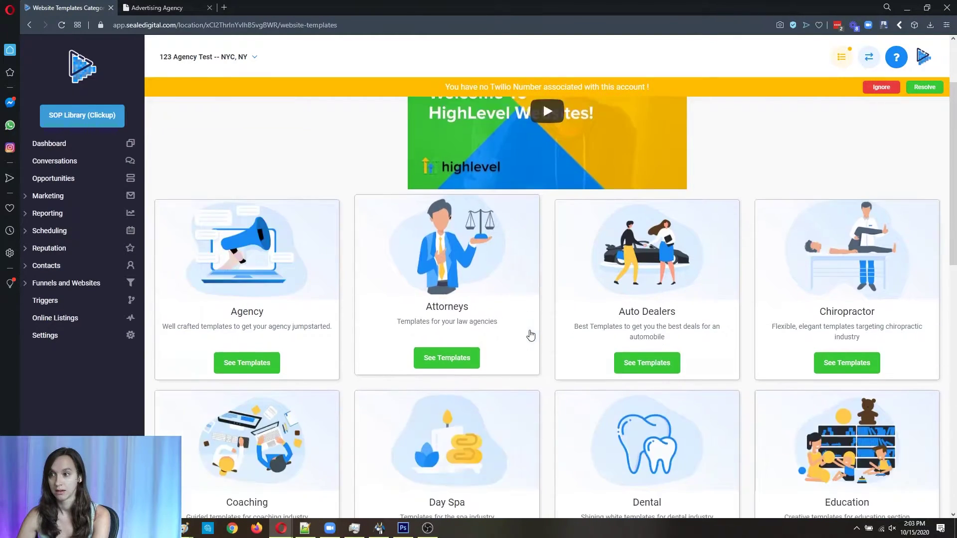
{"action": "scroll", "coordinate": [376, 372], "scroll_direction": "down", "scroll_amount": 4}
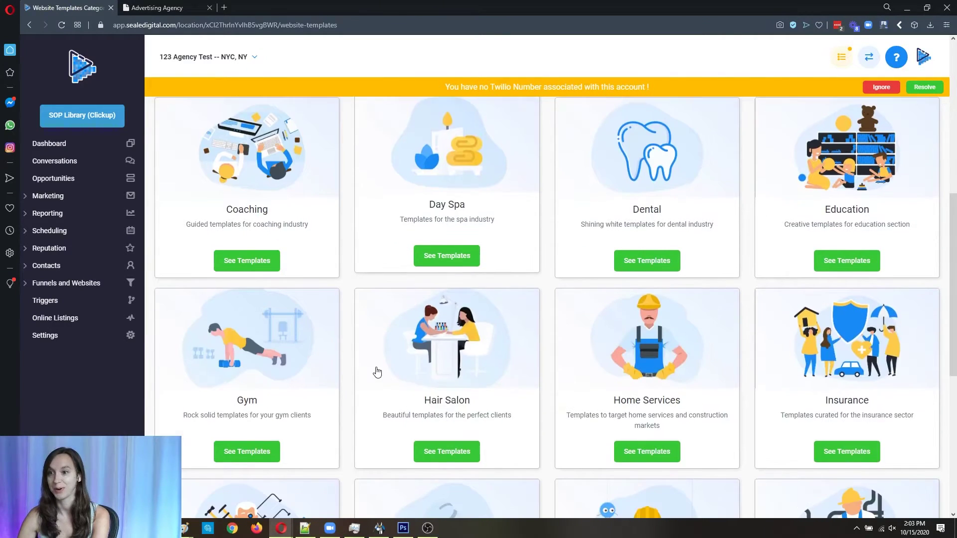
{"action": "scroll", "coordinate": [503, 333], "scroll_direction": "down", "scroll_amount": 3}
{"action": "scroll", "coordinate": [504, 333], "scroll_direction": "down", "scroll_amount": 5}
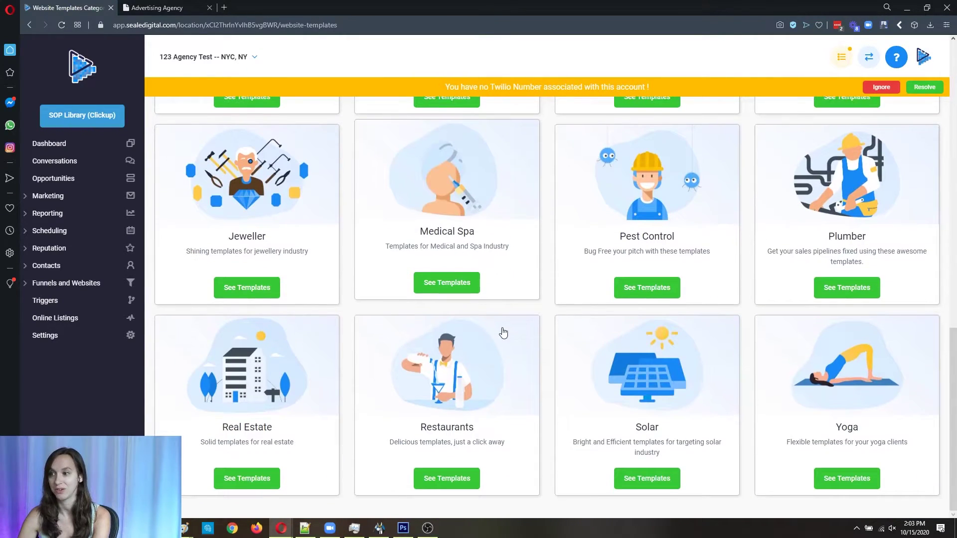
{"action": "scroll", "coordinate": [502, 331], "scroll_direction": "up", "scroll_amount": 15}
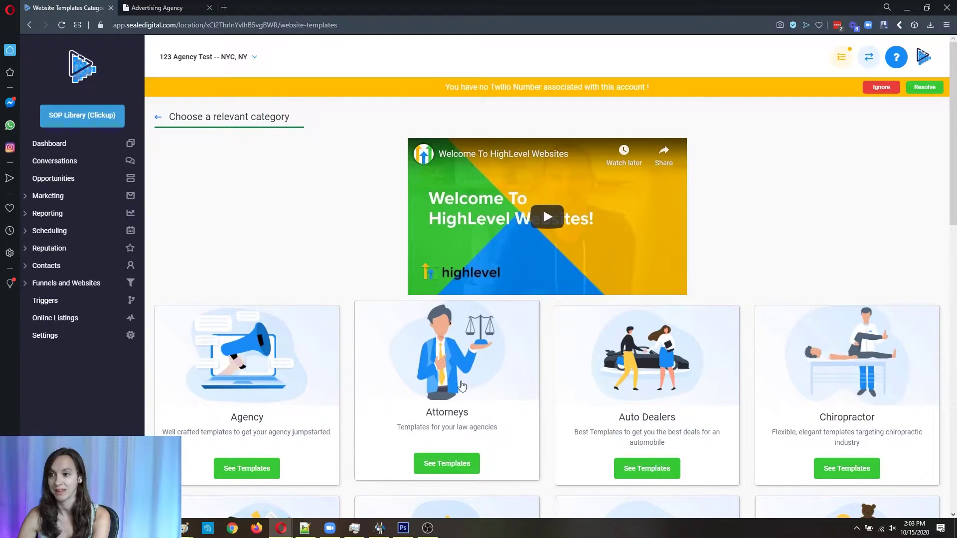
{"action": "scroll", "coordinate": [498, 384], "scroll_direction": "down", "scroll_amount": 3}
{"action": "left_click", "coordinate": [250, 317]}
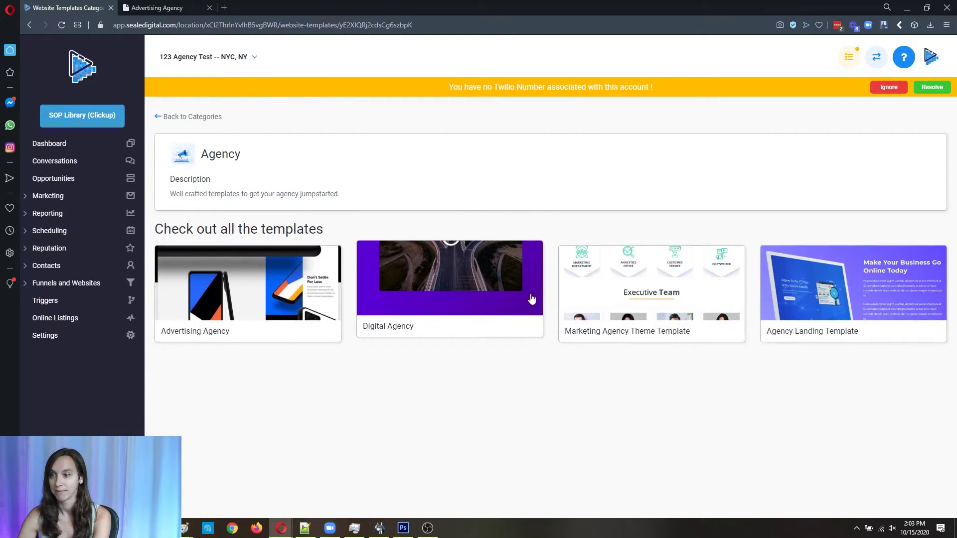
Open the Digital Agency template and launch its 'Full Service Digital Marketing' live preview.
{"action": "left_click", "coordinate": [488, 294]}
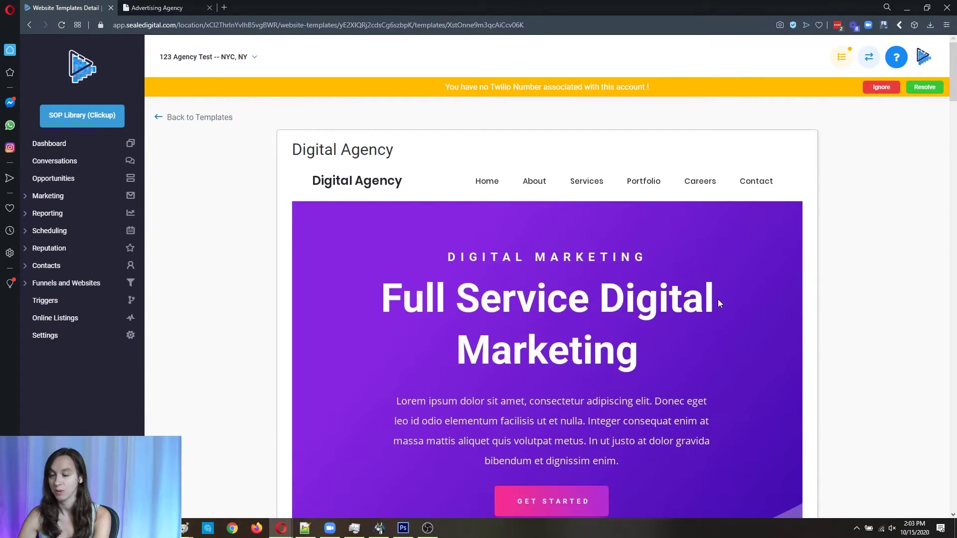
{"action": "left_click_drag", "start_coordinate": [953, 67], "coordinate": [934, 489]}
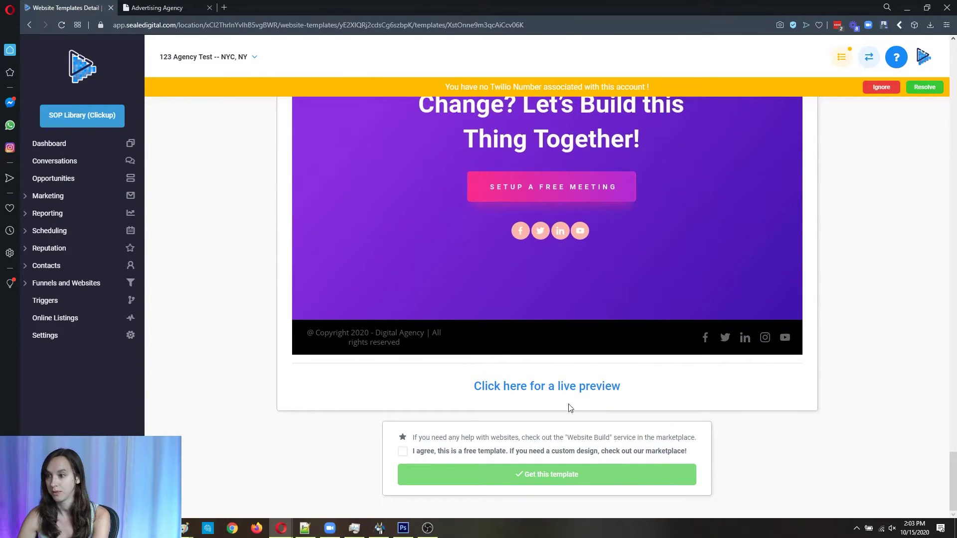
{"action": "left_click", "coordinate": [574, 387]}
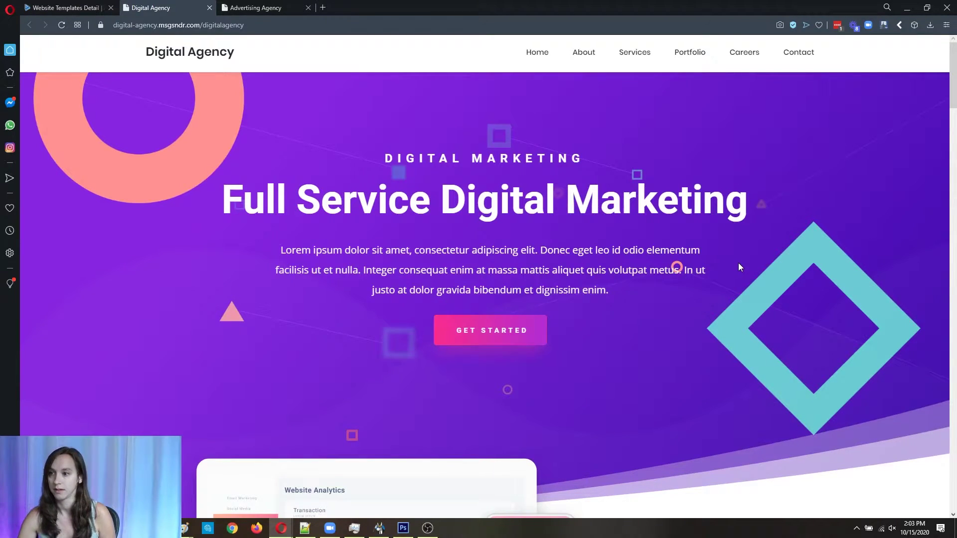
Scroll through the Digital Agency preview and close the placeholder video popup.
{"action": "scroll", "coordinate": [739, 268], "scroll_direction": "down", "scroll_amount": 5}
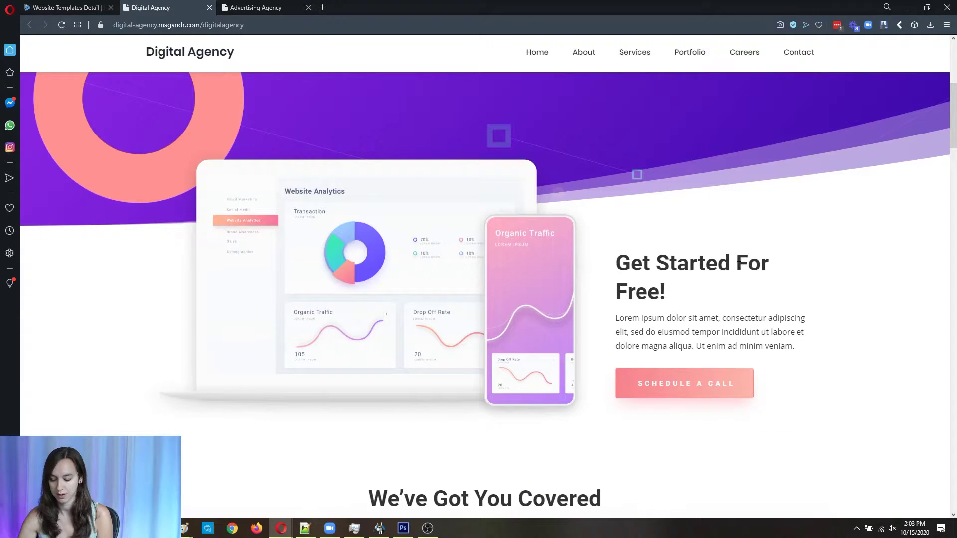
{"action": "scroll", "coordinate": [739, 265], "scroll_direction": "down", "scroll_amount": 3}
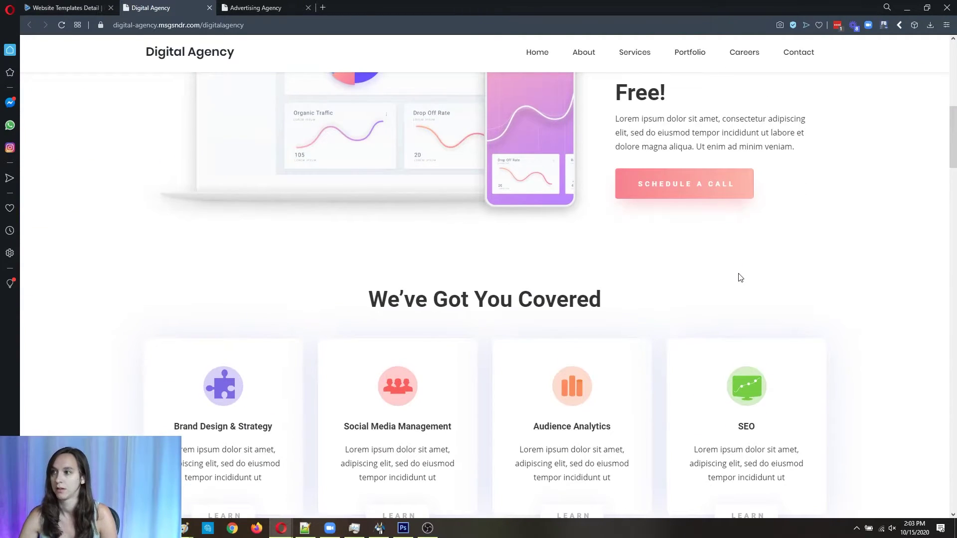
{"action": "scroll", "coordinate": [741, 278], "scroll_direction": "down", "scroll_amount": 5}
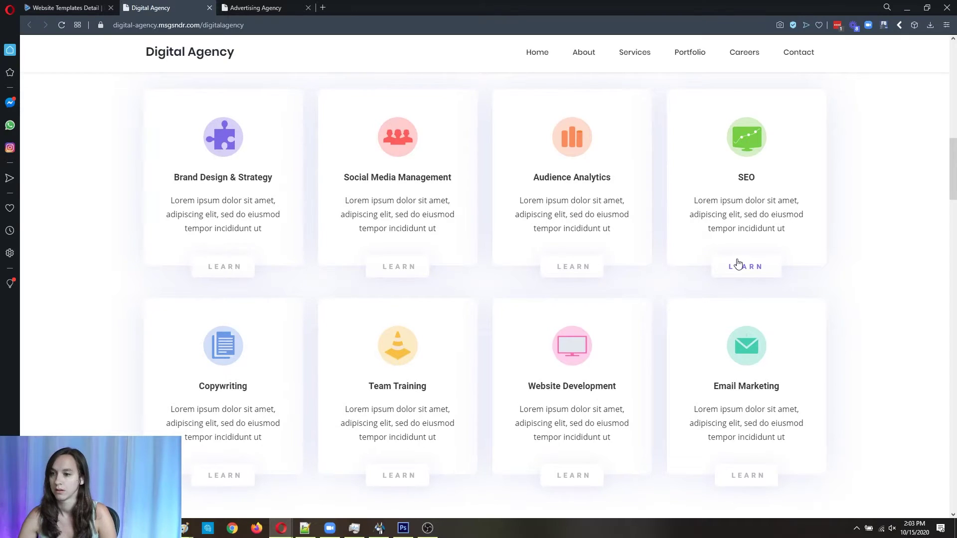
{"action": "scroll", "coordinate": [738, 263], "scroll_direction": "down", "scroll_amount": 5}
{"action": "scroll", "coordinate": [737, 263], "scroll_direction": "up", "scroll_amount": 4}
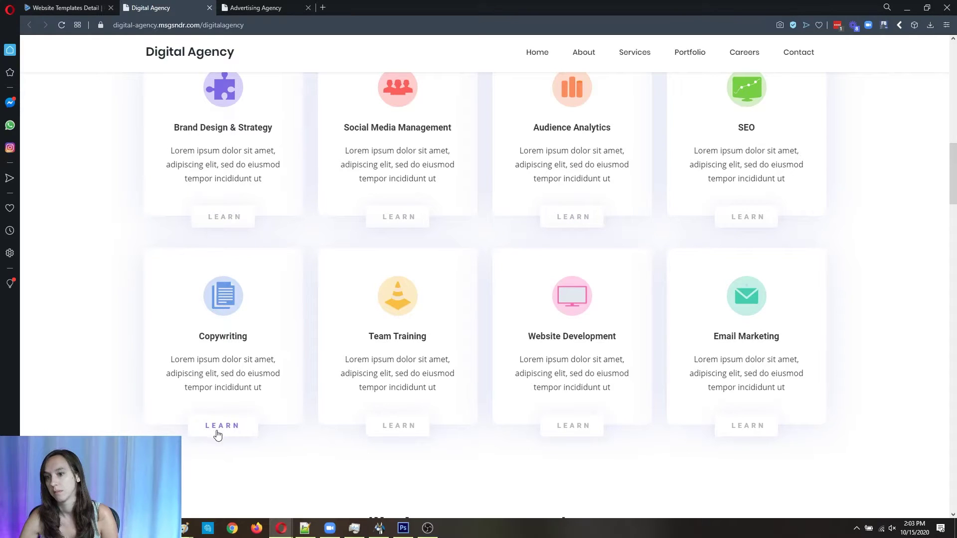
{"action": "scroll", "coordinate": [432, 380], "scroll_direction": "up", "scroll_amount": 7}
{"action": "scroll", "coordinate": [431, 369], "scroll_direction": "down", "scroll_amount": 7}
{"action": "scroll", "coordinate": [432, 359], "scroll_direction": "down", "scroll_amount": 8}
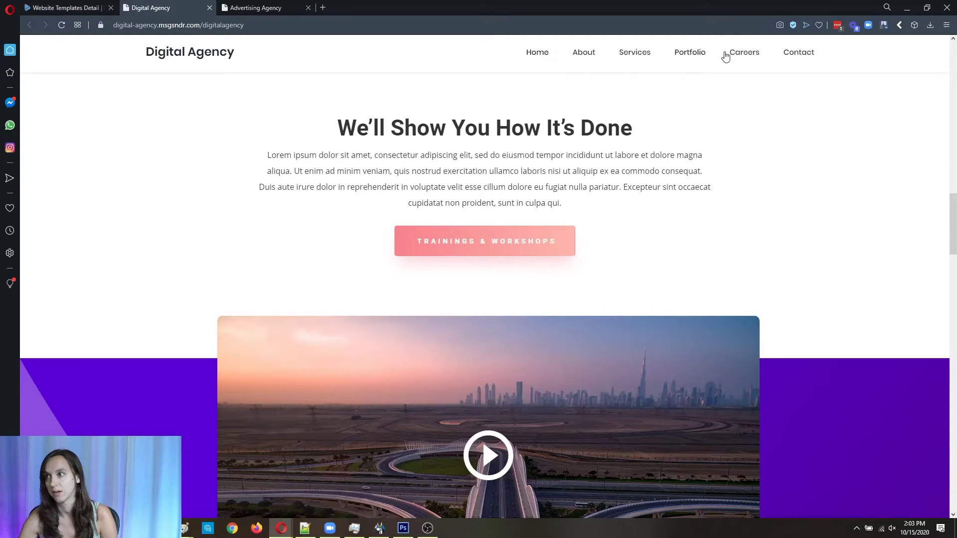
{"action": "scroll", "coordinate": [787, 211], "scroll_direction": "down", "scroll_amount": 5}
{"action": "scroll", "coordinate": [495, 171], "scroll_direction": "up", "scroll_amount": 3}
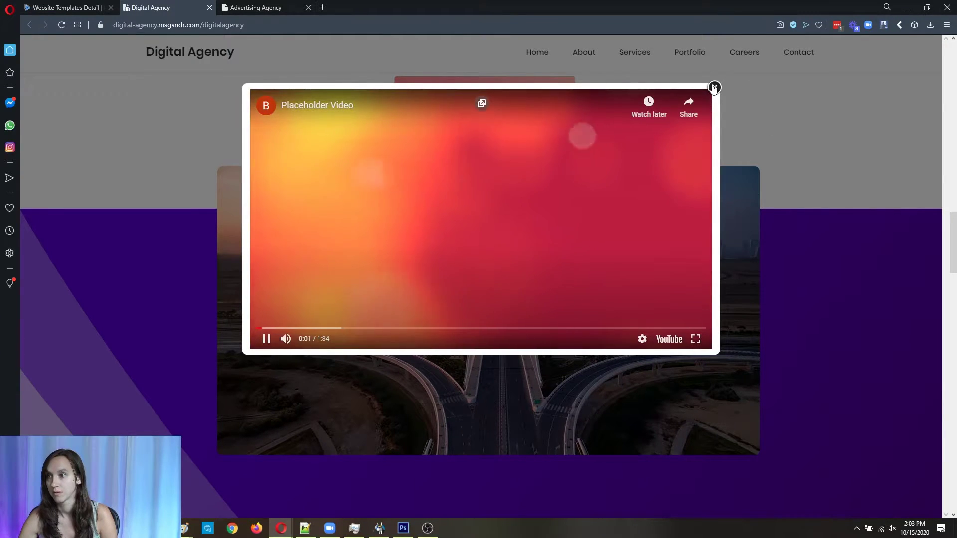
{"action": "left_click", "coordinate": [714, 88]}
Scroll down past the testimonials to the closing 'Let's Get Started' section.
{"action": "scroll", "coordinate": [785, 195], "scroll_direction": "down", "scroll_amount": 9}
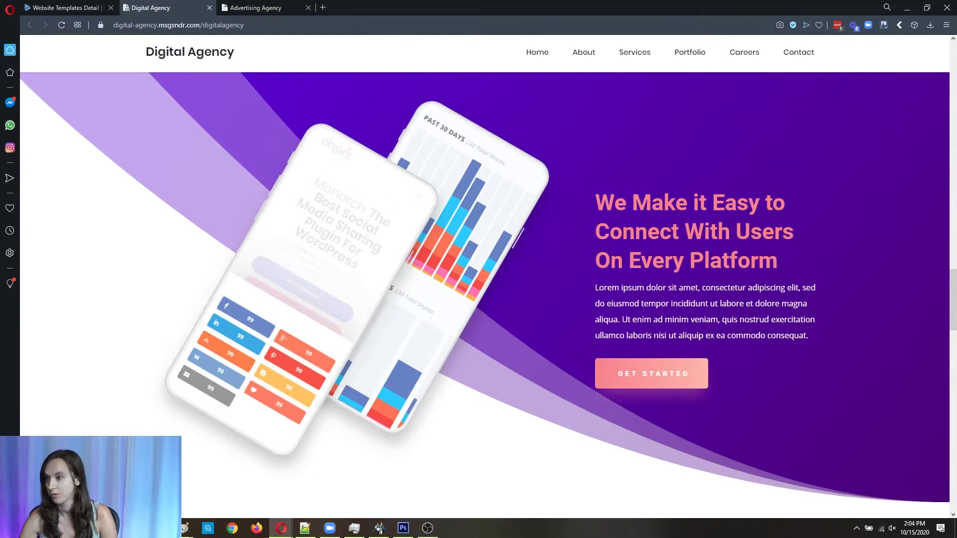
{"action": "scroll", "coordinate": [768, 364], "scroll_direction": "down", "scroll_amount": 8}
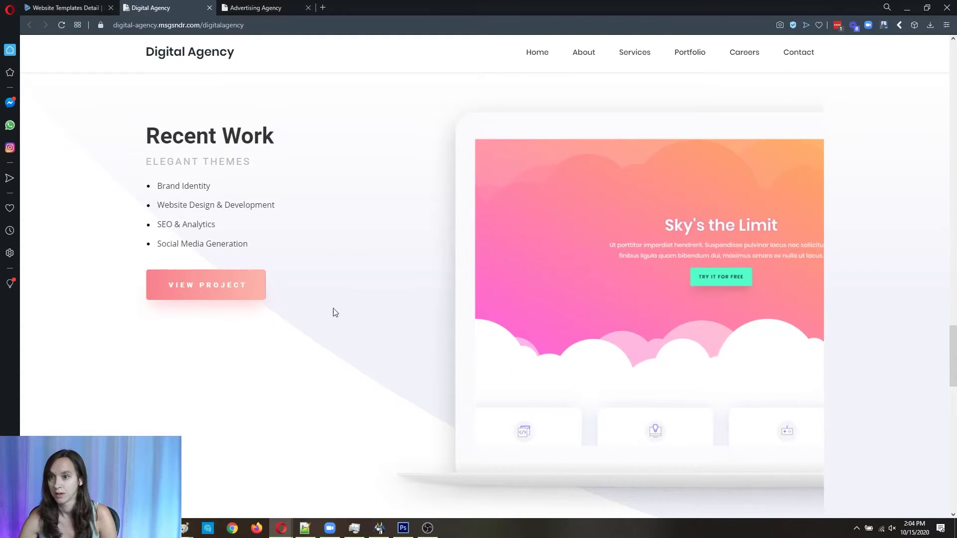
{"action": "scroll", "coordinate": [708, 272], "scroll_direction": "down", "scroll_amount": 12}
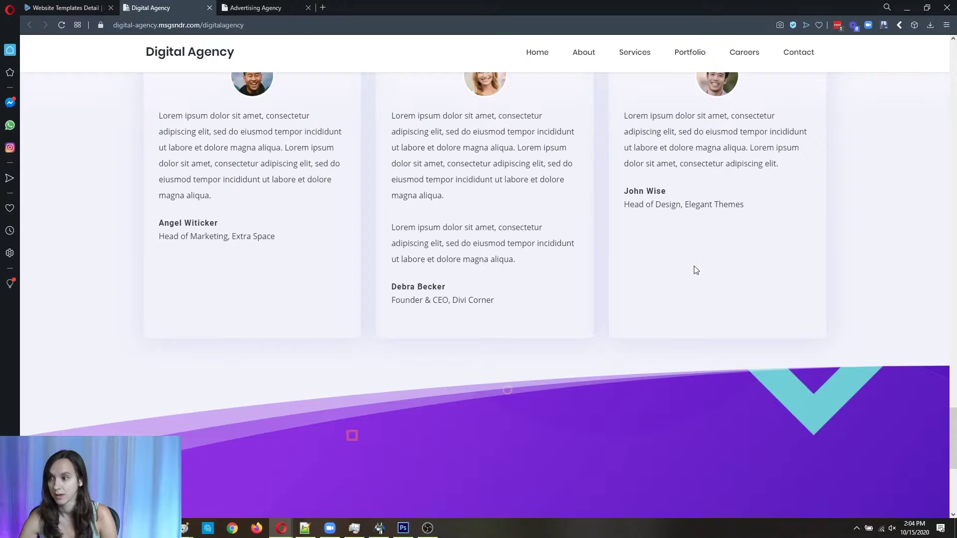
{"action": "scroll", "coordinate": [696, 269], "scroll_direction": "down", "scroll_amount": 5}
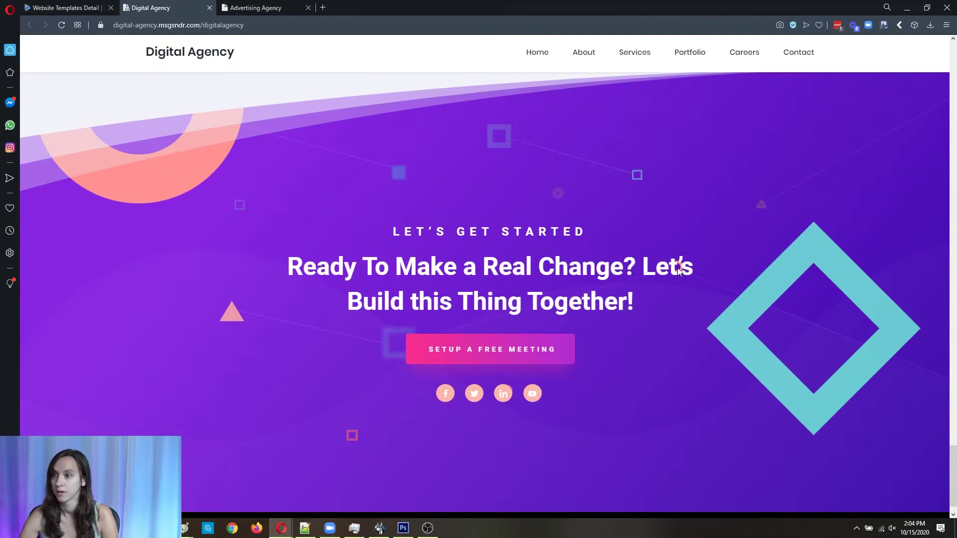
{"action": "scroll", "coordinate": [494, 319], "scroll_direction": "down", "scroll_amount": 1}
Try the Setup a Free Meeting button, then look over the Services page.
{"action": "left_click", "coordinate": [475, 335]}
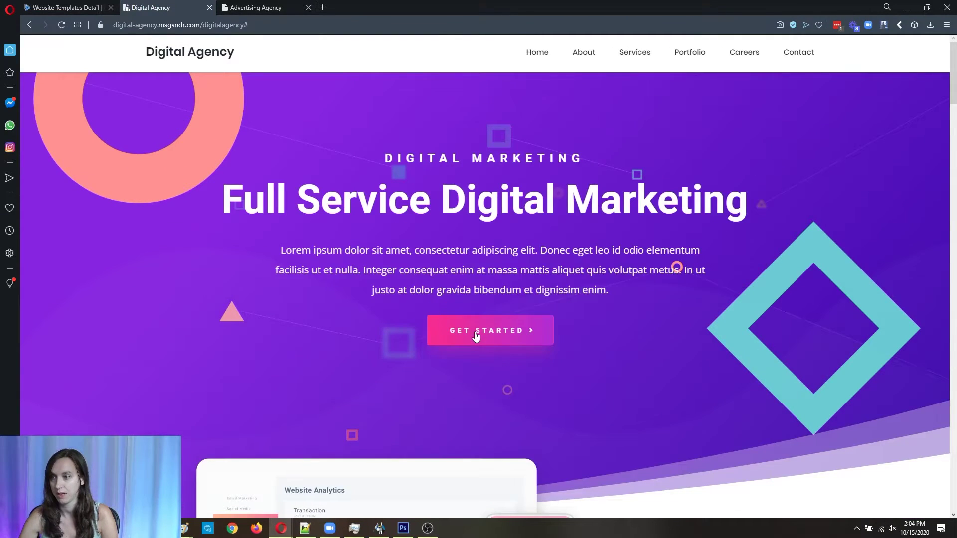
{"action": "left_click", "coordinate": [624, 54]}
{"action": "scroll", "coordinate": [693, 114], "scroll_direction": "down", "scroll_amount": 10}
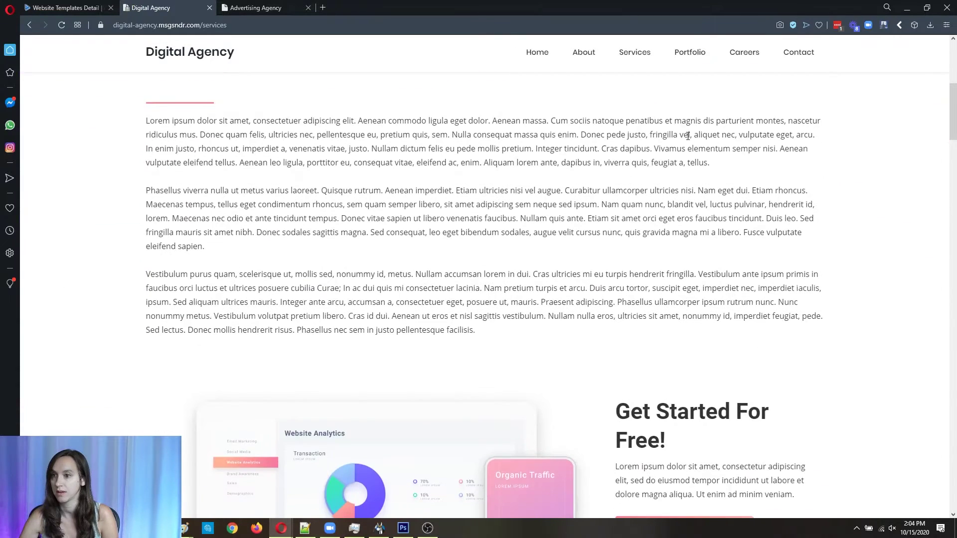
{"action": "scroll", "coordinate": [709, 69], "scroll_direction": "up", "scroll_amount": 6}
Browse the preview's Portfolio and Careers pages.
{"action": "left_click", "coordinate": [696, 53]}
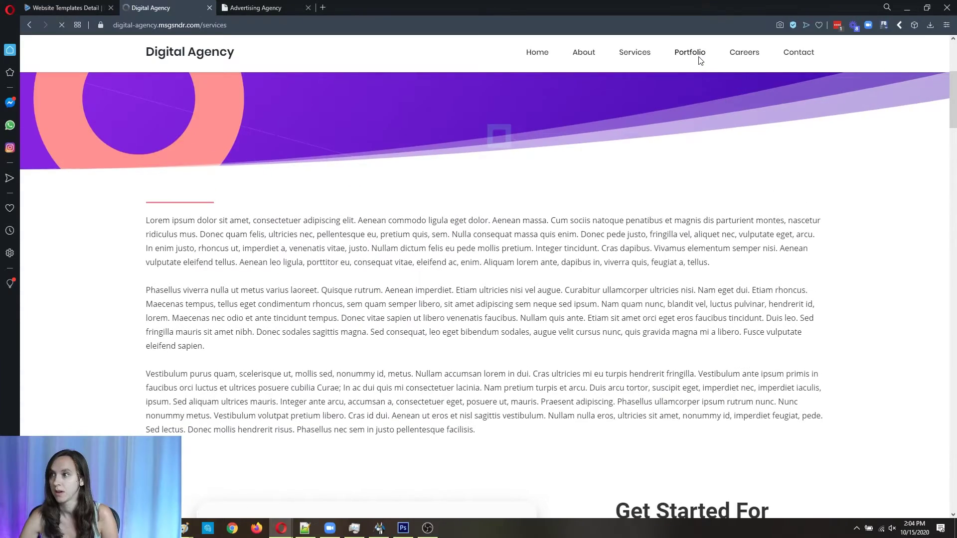
{"action": "scroll", "coordinate": [775, 229], "scroll_direction": "down", "scroll_amount": 8}
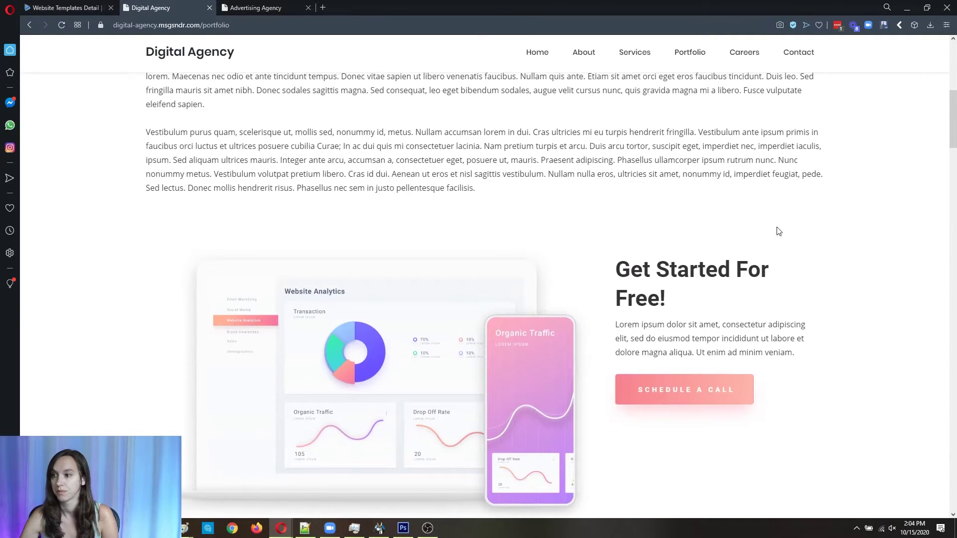
{"action": "scroll", "coordinate": [779, 229], "scroll_direction": "down", "scroll_amount": 10}
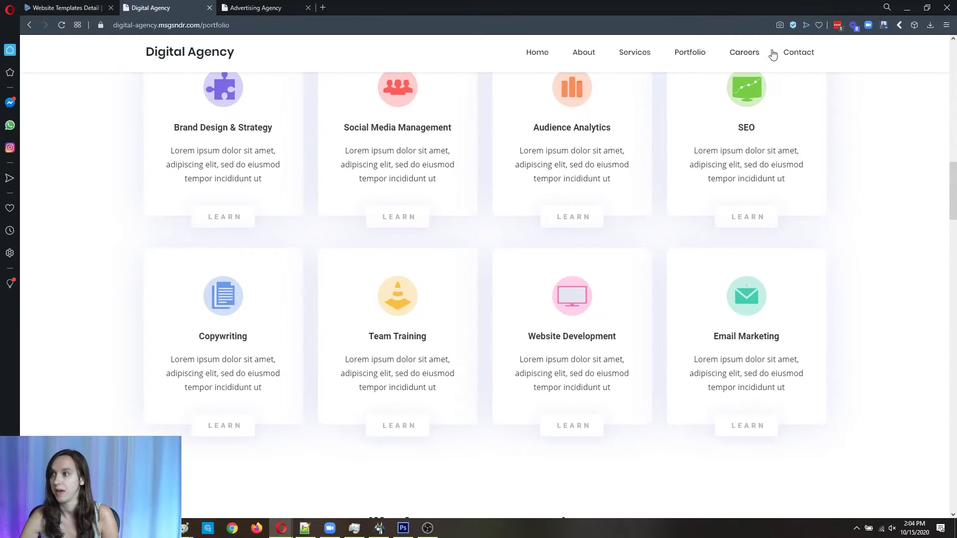
{"action": "left_click", "coordinate": [749, 55]}
{"action": "scroll", "coordinate": [830, 263], "scroll_direction": "down", "scroll_amount": 10}
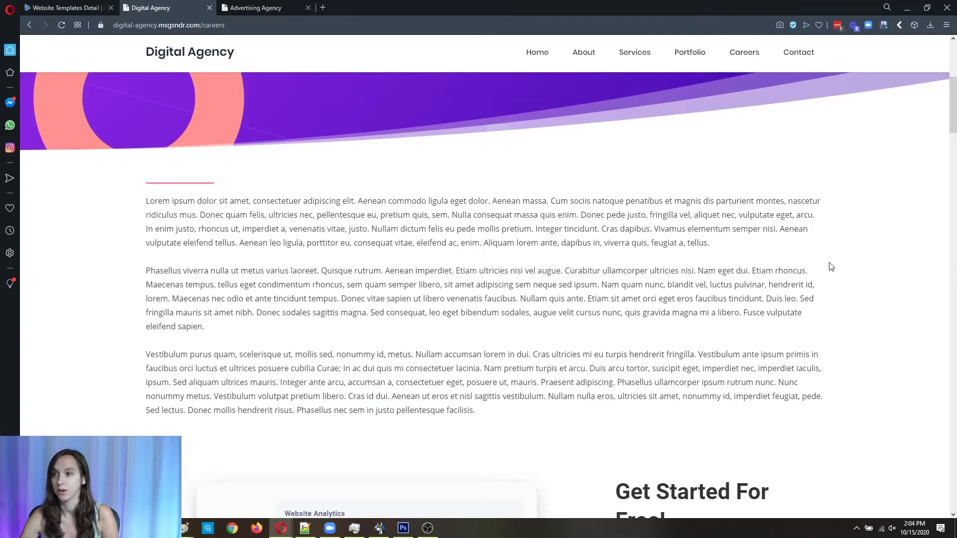
{"action": "scroll", "coordinate": [830, 266], "scroll_direction": "down", "scroll_amount": 5}
View the 'Let's Build Something' Contact page, test Schedule a Call, and return to the template details.
{"action": "left_click", "coordinate": [789, 57]}
{"action": "scroll", "coordinate": [593, 242], "scroll_direction": "down", "scroll_amount": 10}
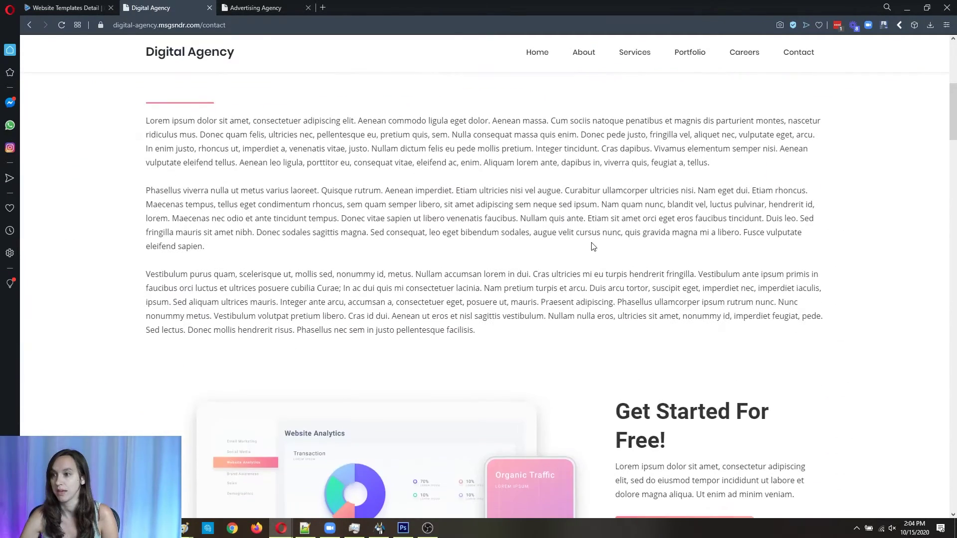
{"action": "scroll", "coordinate": [656, 231], "scroll_direction": "down", "scroll_amount": 5}
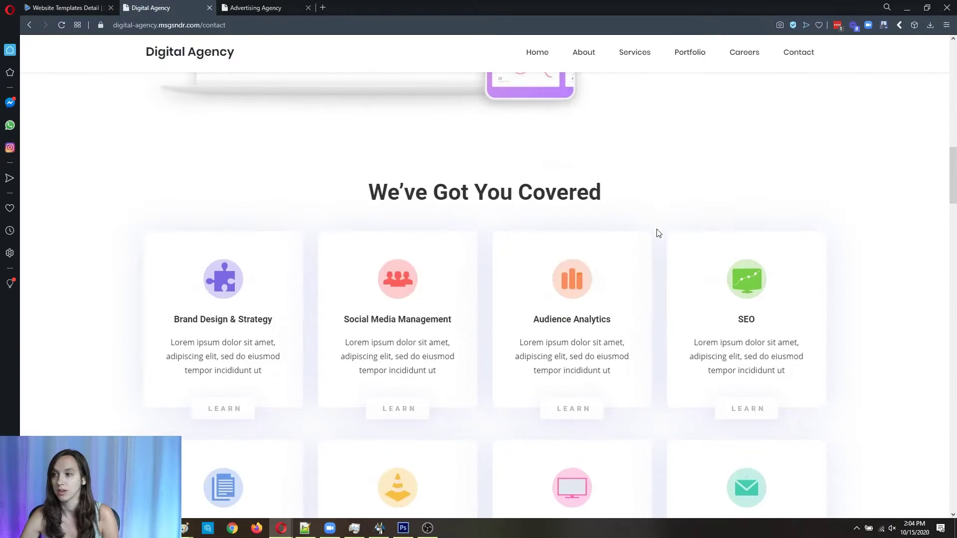
{"action": "scroll", "coordinate": [657, 229], "scroll_direction": "up", "scroll_amount": 5}
{"action": "left_click", "coordinate": [657, 229]}
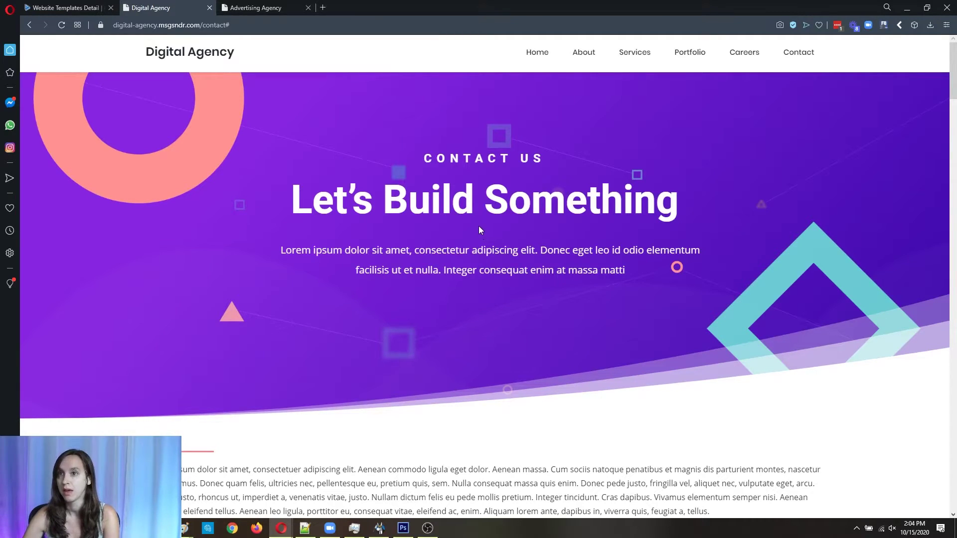
{"action": "left_click", "coordinate": [69, 6]}
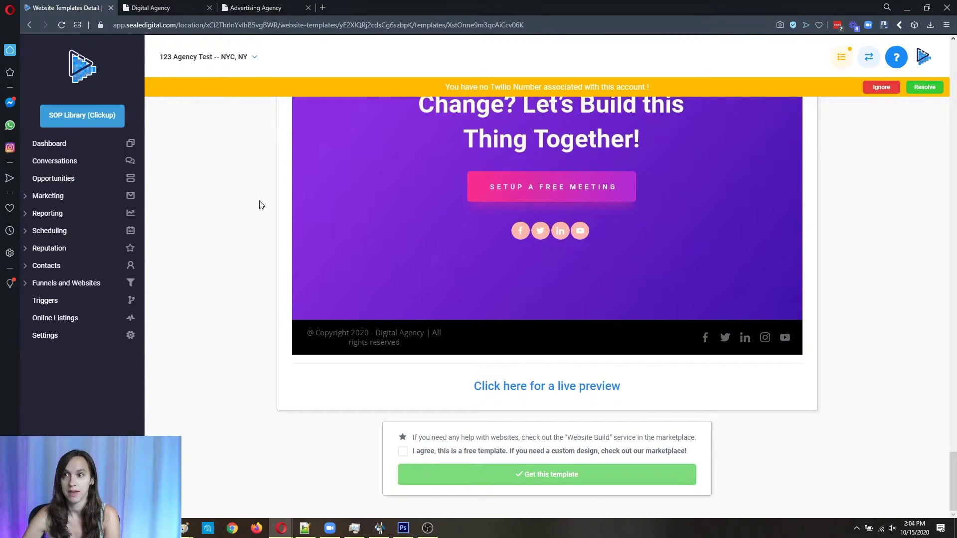
Go back to the Agency templates and launch the Marketing Agency Theme Template's live preview.
{"action": "scroll", "coordinate": [225, 255], "scroll_direction": "up", "scroll_amount": 7}
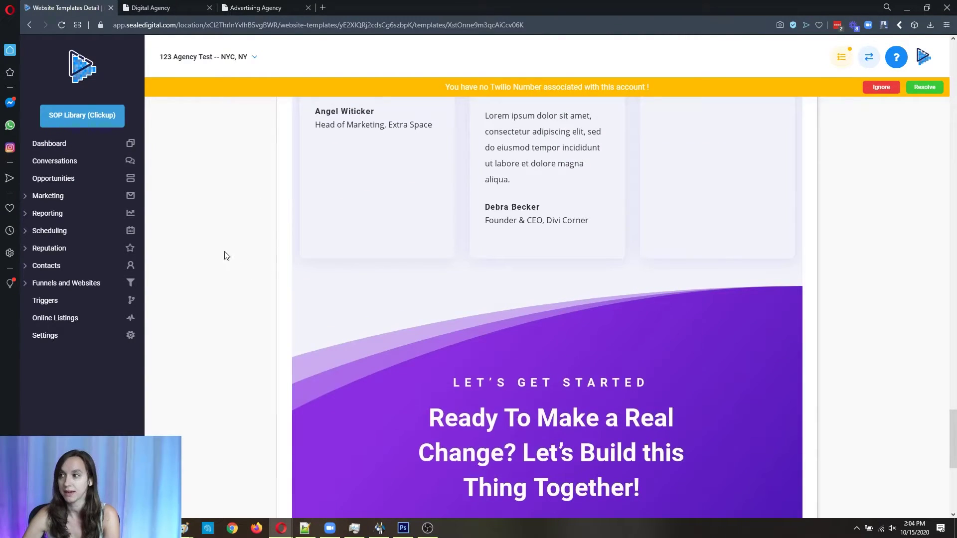
{"action": "left_click", "coordinate": [32, 25]}
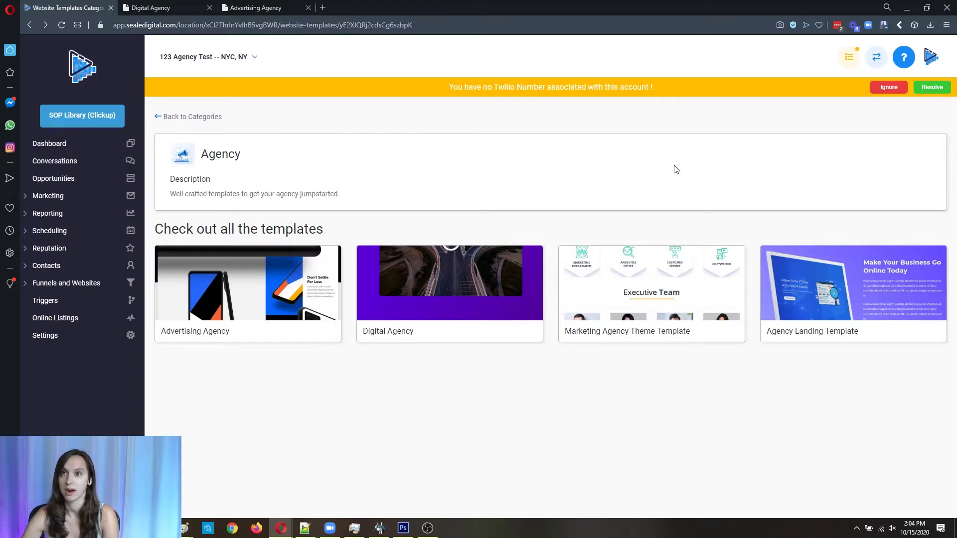
{"action": "left_click", "coordinate": [660, 297]}
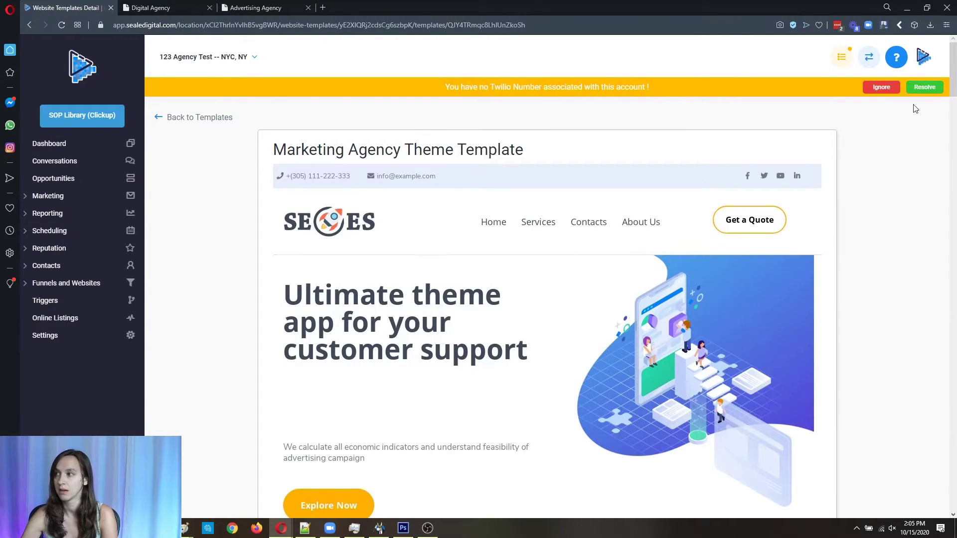
{"action": "left_click_drag", "start_coordinate": [954, 57], "coordinate": [953, 512]}
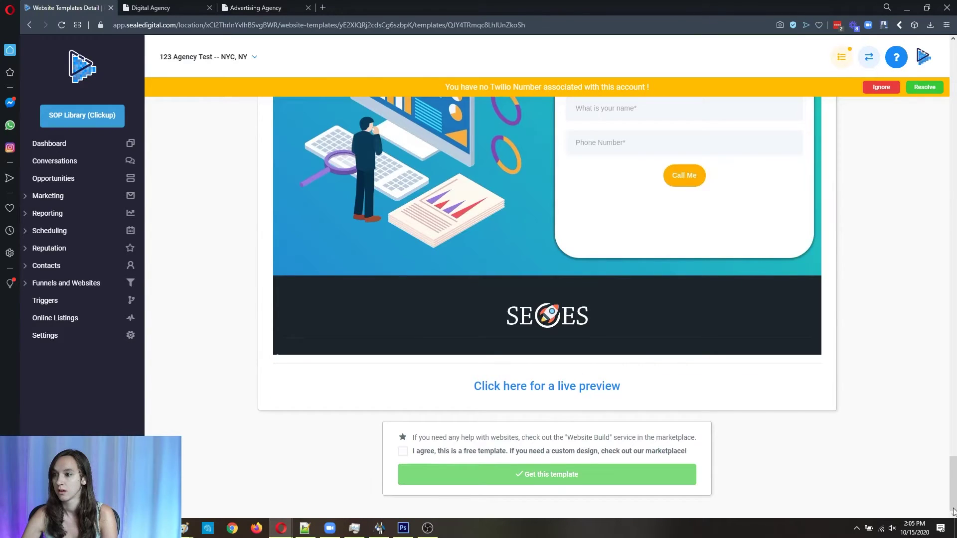
{"action": "left_click", "coordinate": [520, 386]}
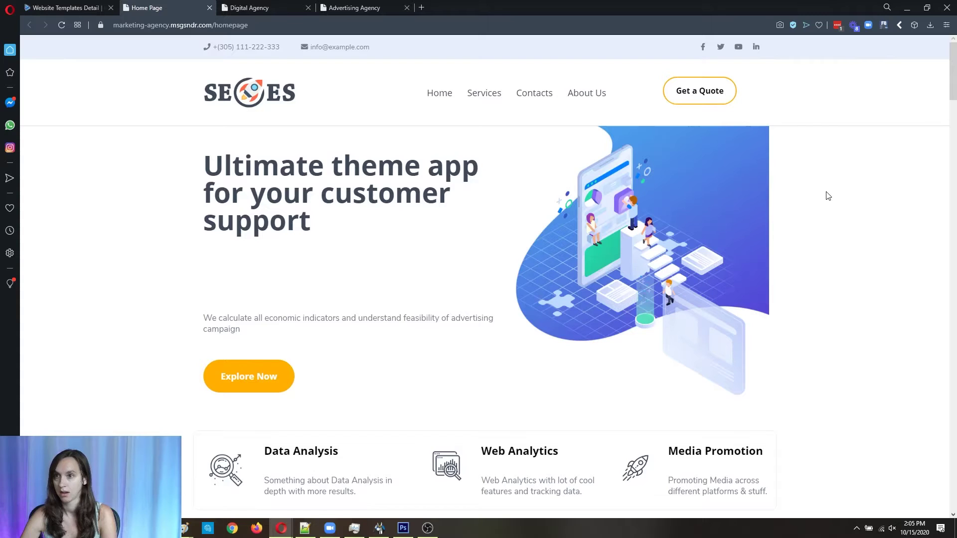
Scroll the homepage past the $29–$99 pricing plans down to the Submit a Request form.
{"action": "scroll", "coordinate": [830, 180], "scroll_direction": "down", "scroll_amount": 4}
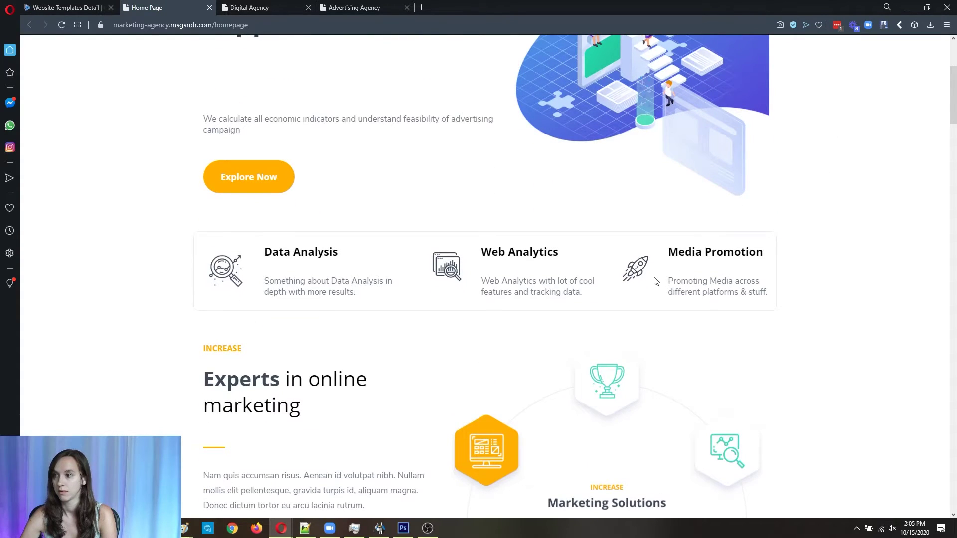
{"action": "scroll", "coordinate": [656, 282], "scroll_direction": "down", "scroll_amount": 2}
{"action": "scroll", "coordinate": [501, 414], "scroll_direction": "down", "scroll_amount": 3}
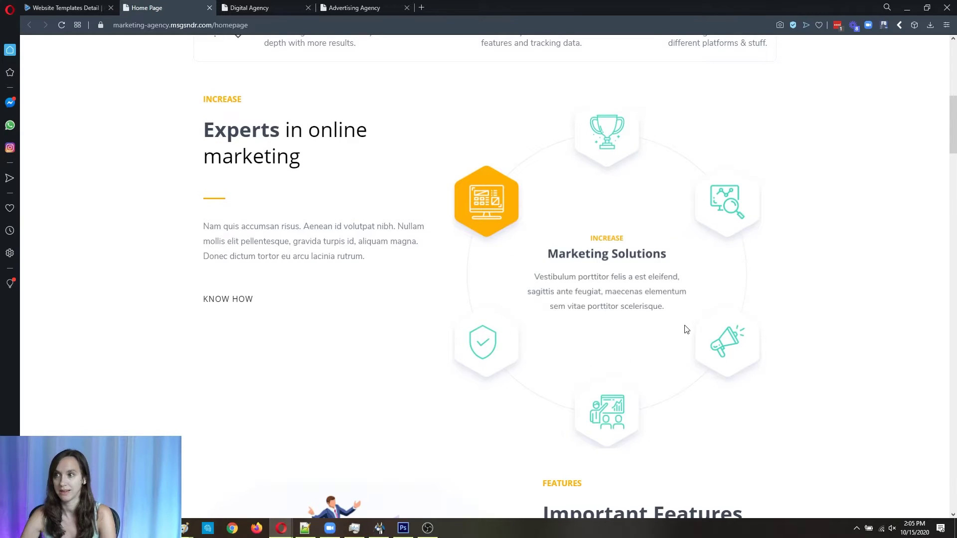
{"action": "scroll", "coordinate": [408, 267], "scroll_direction": "down", "scroll_amount": 5}
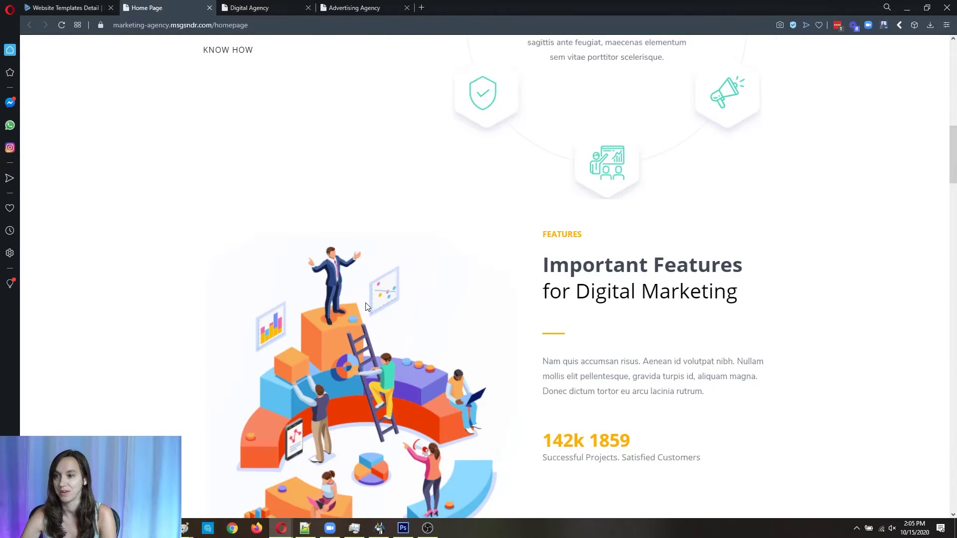
{"action": "scroll", "coordinate": [627, 346], "scroll_direction": "down", "scroll_amount": 3}
{"action": "scroll", "coordinate": [388, 314], "scroll_direction": "down", "scroll_amount": 4}
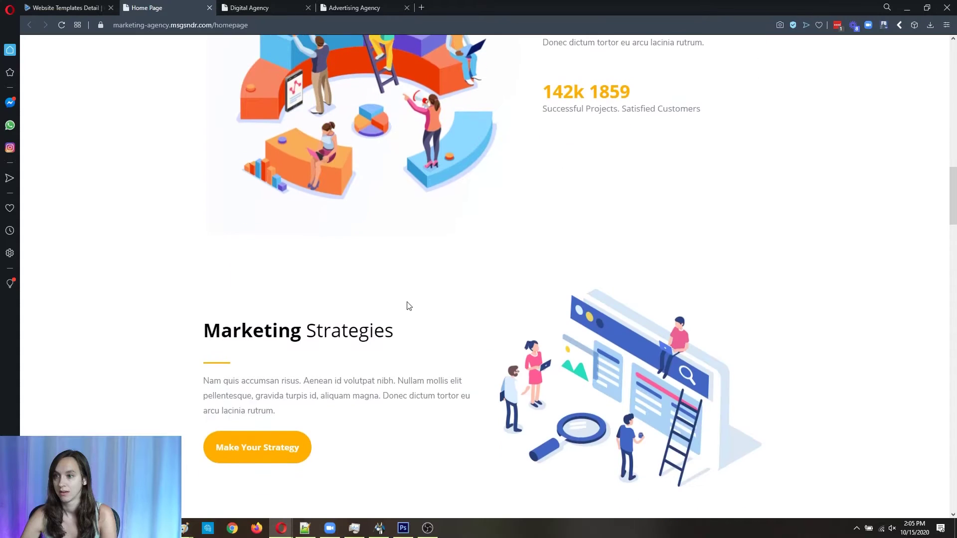
{"action": "scroll", "coordinate": [471, 302], "scroll_direction": "down", "scroll_amount": 5}
{"action": "scroll", "coordinate": [344, 240], "scroll_direction": "down", "scroll_amount": 2}
{"action": "scroll", "coordinate": [344, 240], "scroll_direction": "down", "scroll_amount": 9}
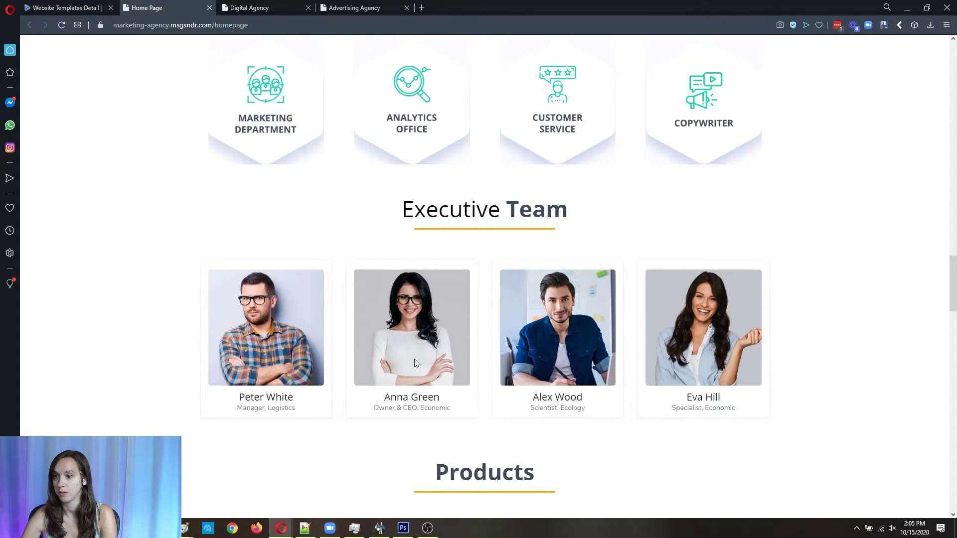
{"action": "scroll", "coordinate": [301, 319], "scroll_direction": "down", "scroll_amount": 1}
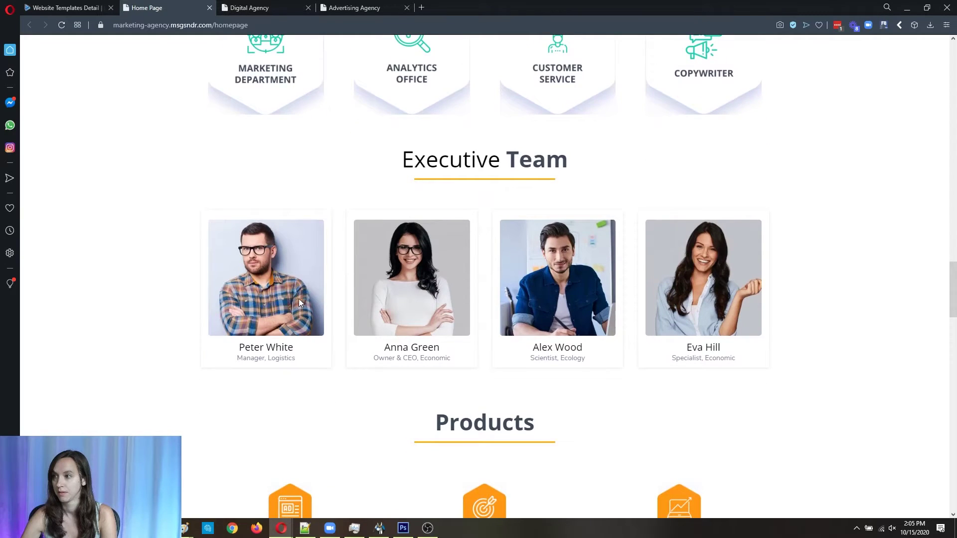
{"action": "scroll", "coordinate": [294, 293], "scroll_direction": "down", "scroll_amount": 5}
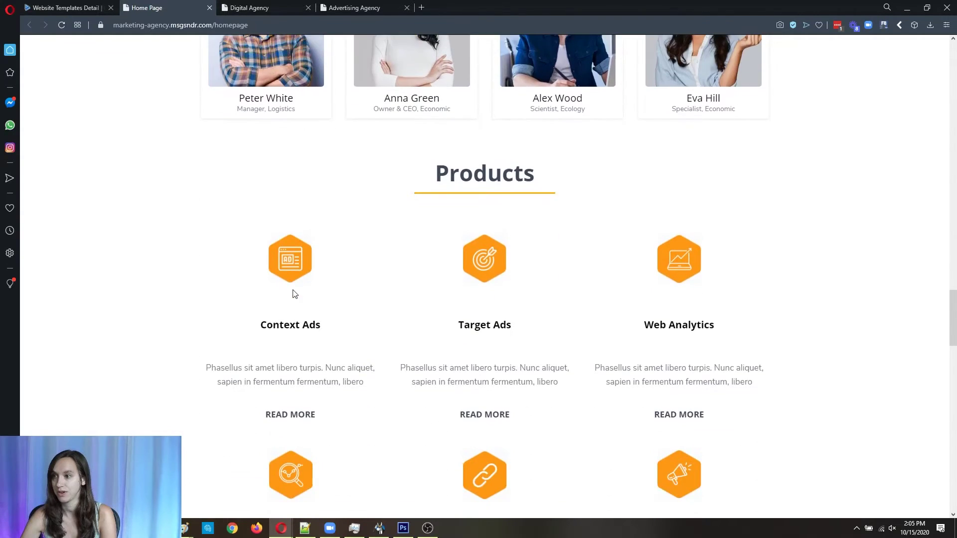
{"action": "scroll", "coordinate": [282, 282], "scroll_direction": "down", "scroll_amount": 12}
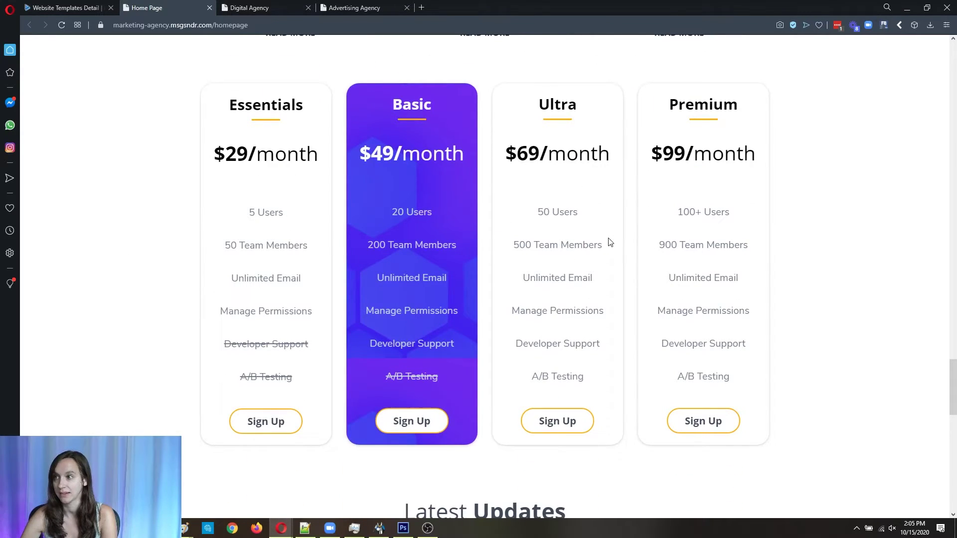
{"action": "scroll", "coordinate": [661, 263], "scroll_direction": "down", "scroll_amount": 15}
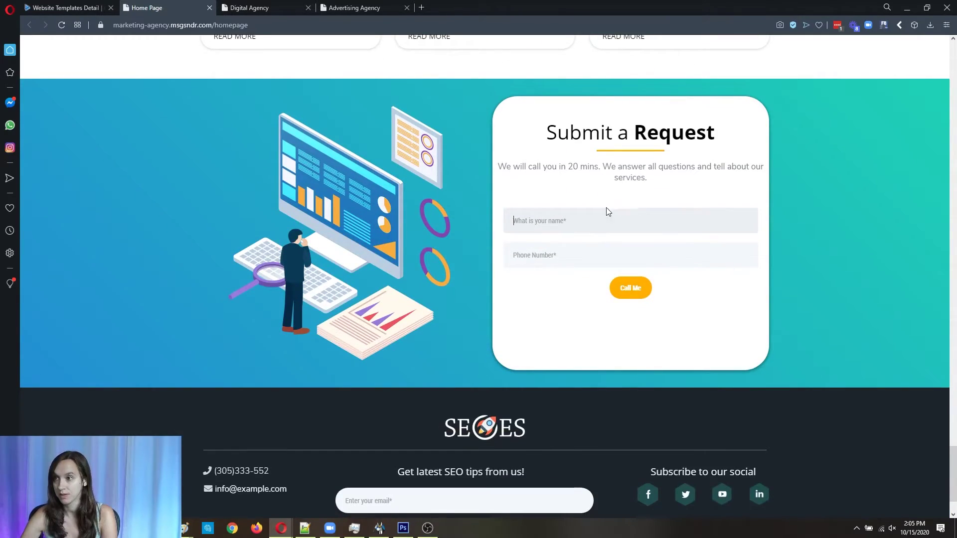
Trigger the form's name and phone required-field messages, then return to the top.
{"action": "left_click", "coordinate": [566, 250]}
{"action": "left_click", "coordinate": [582, 210]}
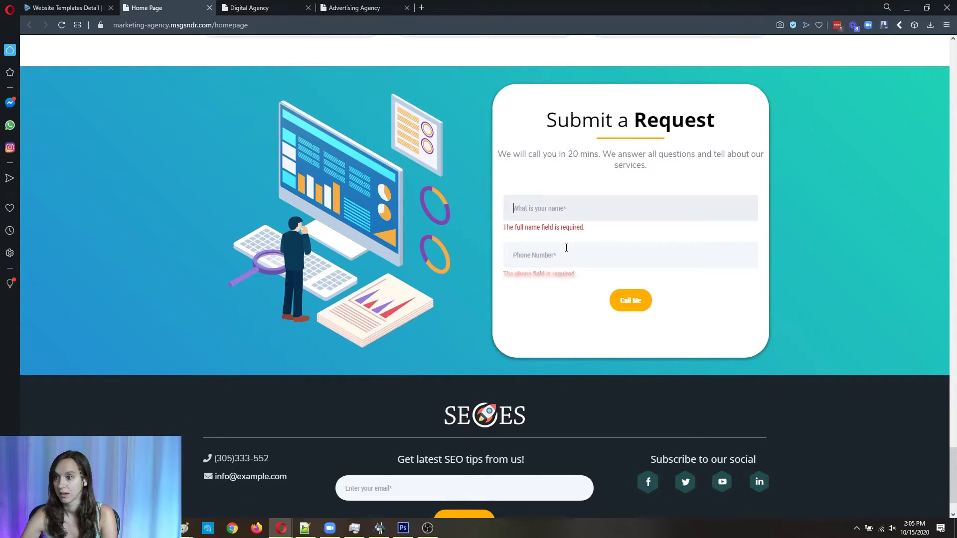
{"action": "left_click", "coordinate": [669, 249]}
{"action": "left_click", "coordinate": [835, 244]}
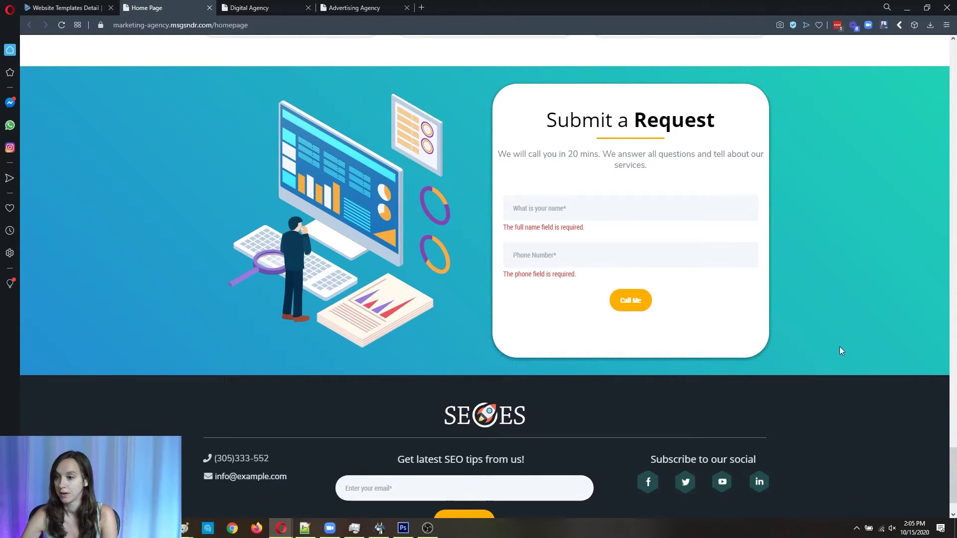
{"action": "left_click_drag", "start_coordinate": [954, 491], "coordinate": [954, 70]}
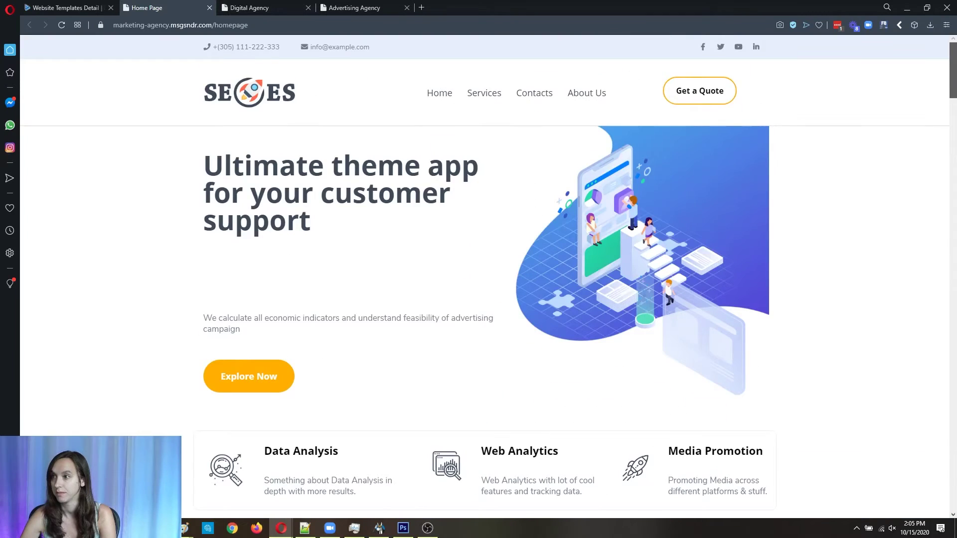
Open the preview's Services > SEO Services page and scroll through it.
{"action": "mouse_move", "coordinate": [494, 98]}
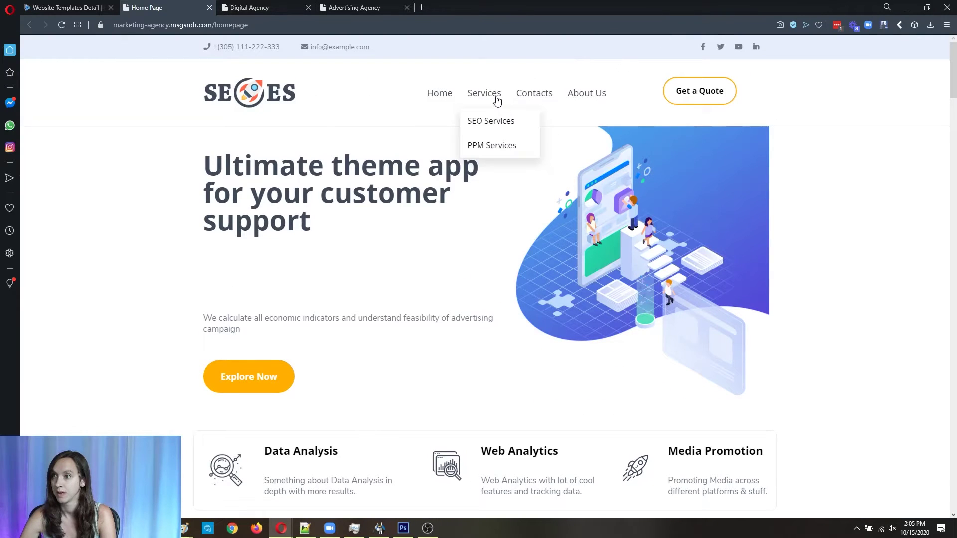
{"action": "left_click", "coordinate": [495, 128]}
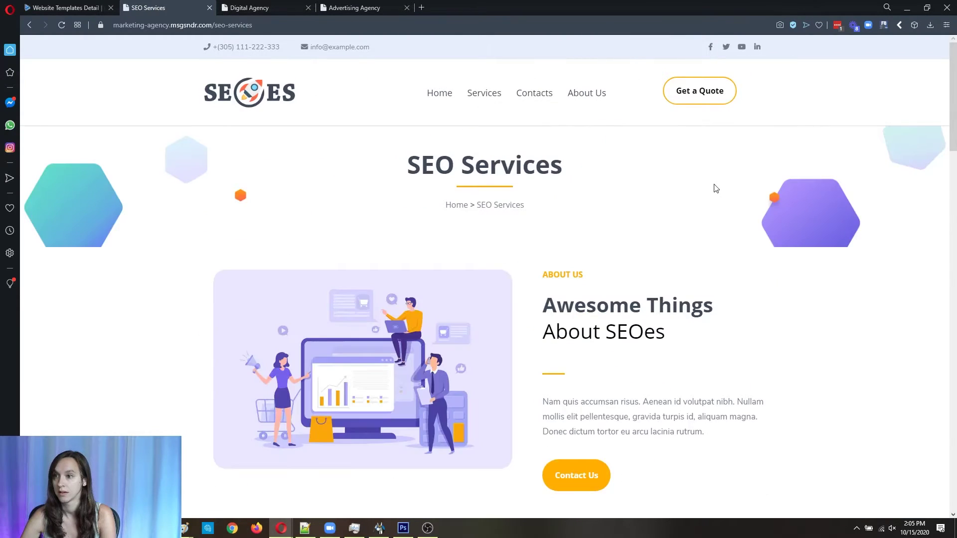
{"action": "scroll", "coordinate": [701, 219], "scroll_direction": "down", "scroll_amount": 4}
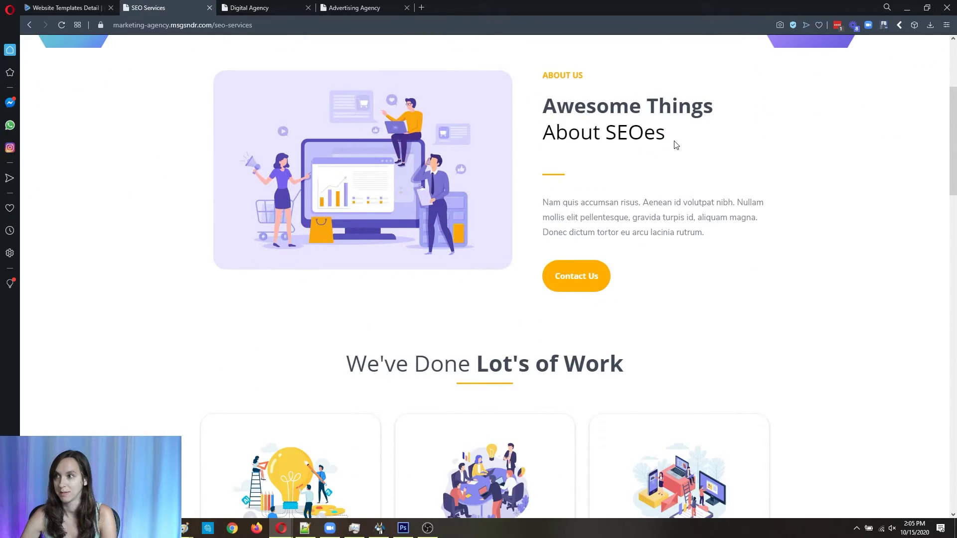
{"action": "left_click_drag", "start_coordinate": [676, 145], "coordinate": [607, 136]}
{"action": "left_click", "coordinate": [690, 146]}
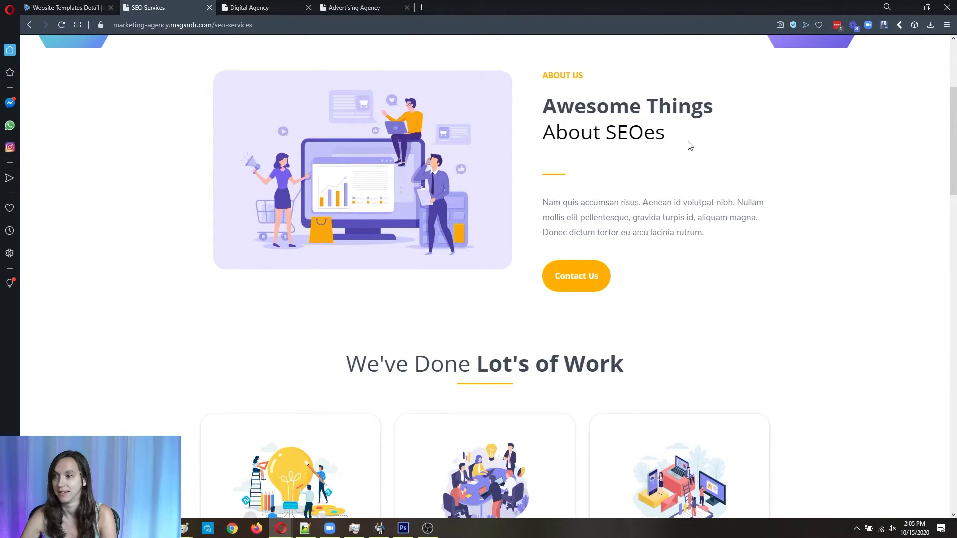
{"action": "scroll", "coordinate": [712, 175], "scroll_direction": "down", "scroll_amount": 10}
{"action": "scroll", "coordinate": [733, 191], "scroll_direction": "up", "scroll_amount": 9}
{"action": "scroll", "coordinate": [733, 194], "scroll_direction": "down", "scroll_amount": 9}
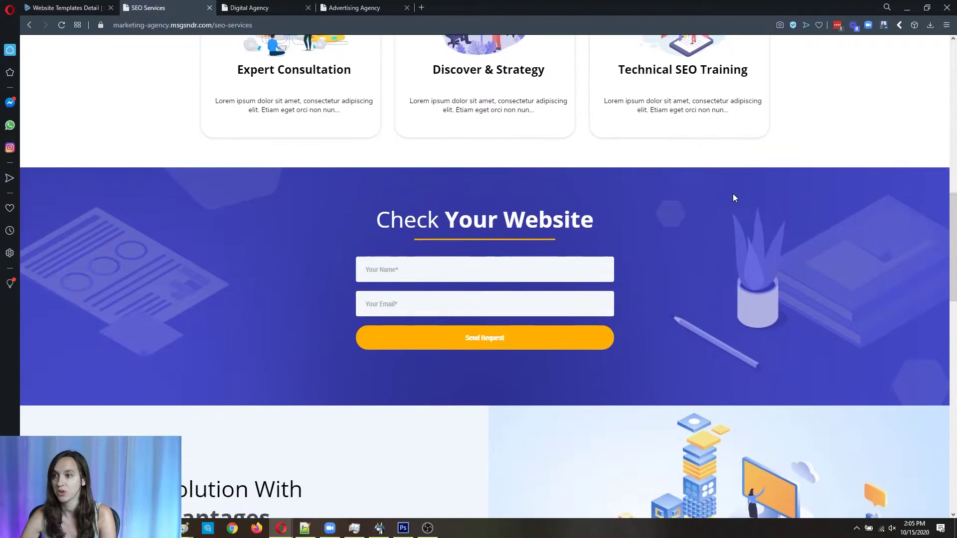
{"action": "scroll", "coordinate": [733, 195], "scroll_direction": "down", "scroll_amount": 9}
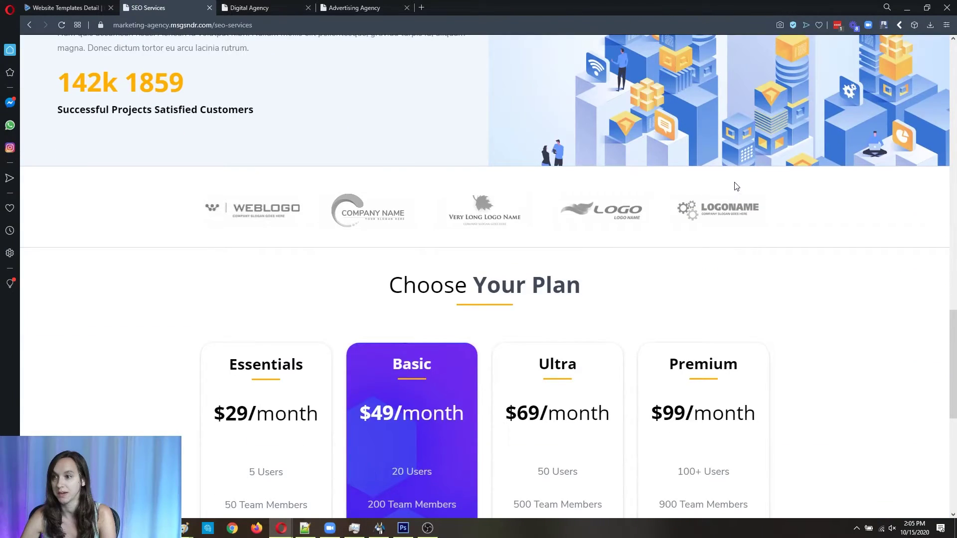
Return to the Agency templates and launch the Agency Landing Template's live preview.
{"action": "left_click", "coordinate": [70, 8]}
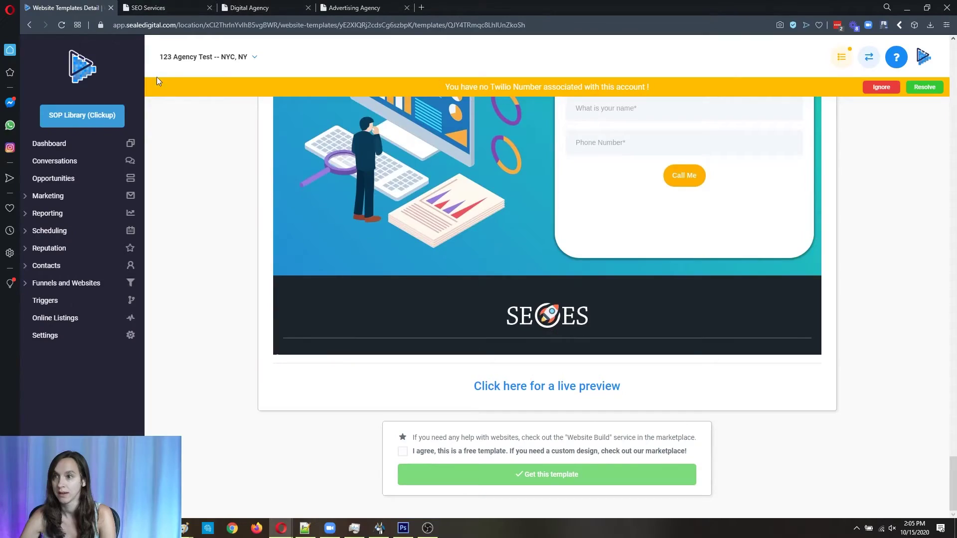
{"action": "left_click", "coordinate": [30, 25]}
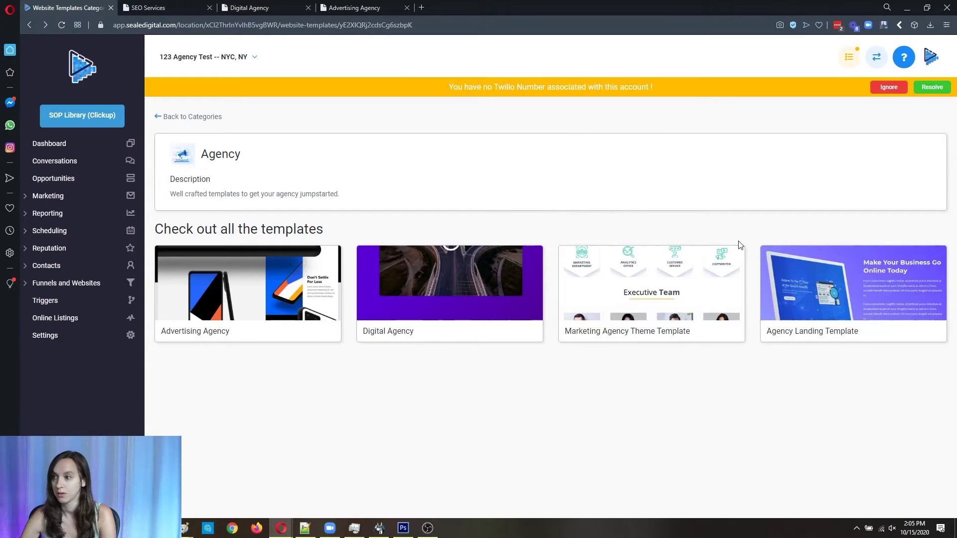
{"action": "left_click", "coordinate": [848, 289]}
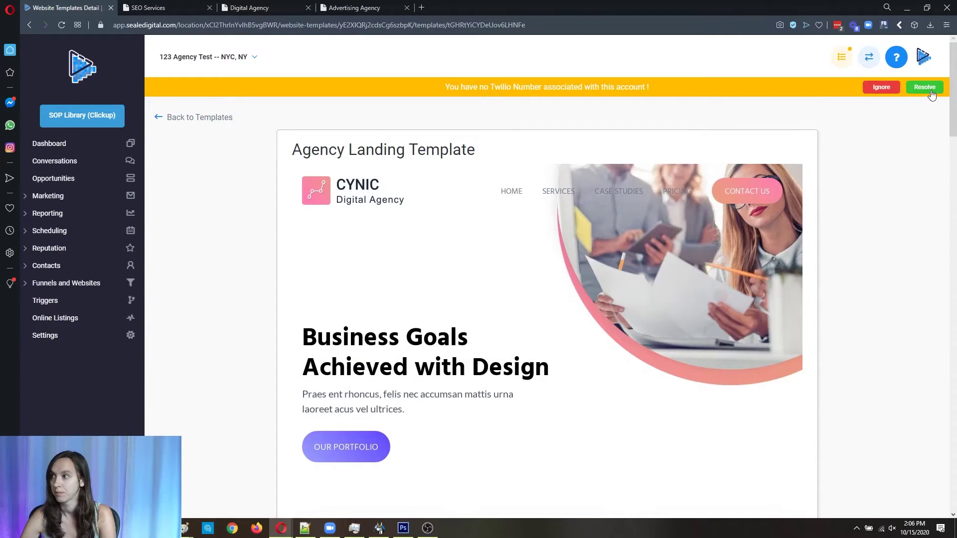
{"action": "left_click_drag", "start_coordinate": [954, 95], "coordinate": [953, 468]}
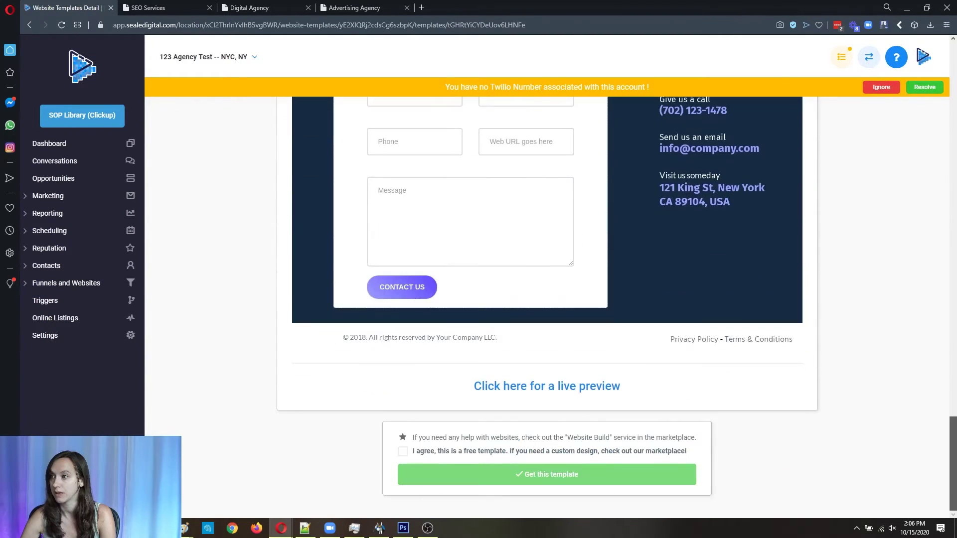
{"action": "left_click", "coordinate": [582, 389]}
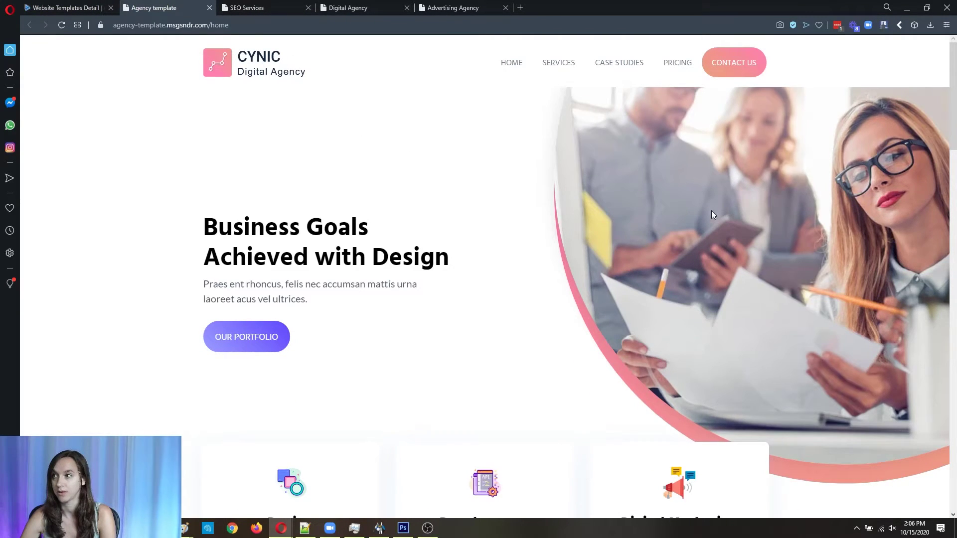
Browse the Cynic site's $590, $999 and 'Let's Talk' plans and jump to its 'Send Us a Message' form.
{"action": "scroll", "coordinate": [708, 210], "scroll_direction": "down", "scroll_amount": 3}
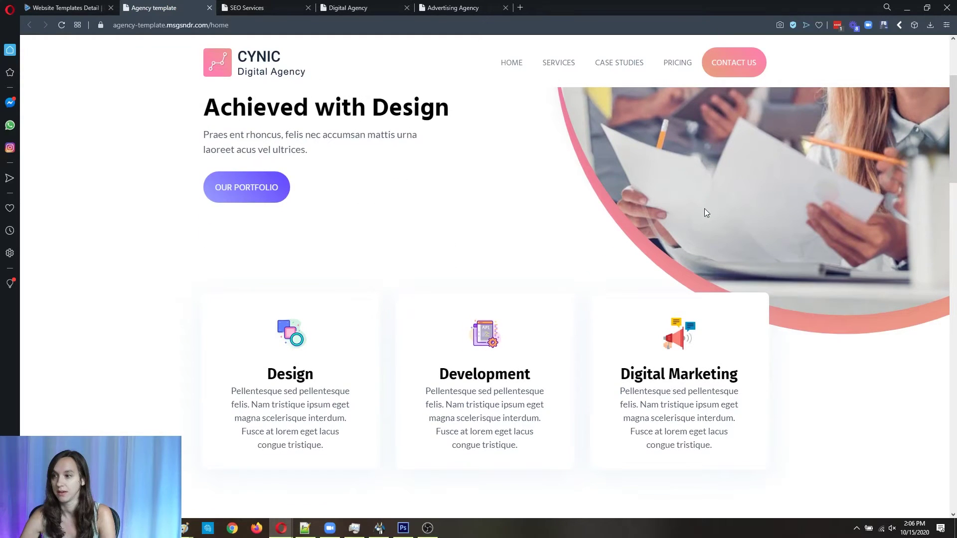
{"action": "scroll", "coordinate": [705, 209], "scroll_direction": "down", "scroll_amount": 7}
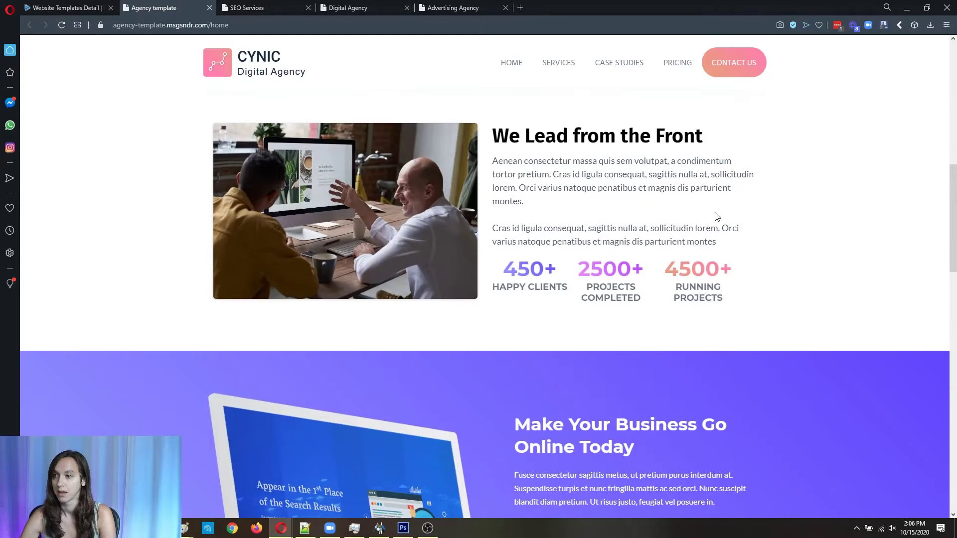
{"action": "scroll", "coordinate": [765, 220], "scroll_direction": "down", "scroll_amount": 10}
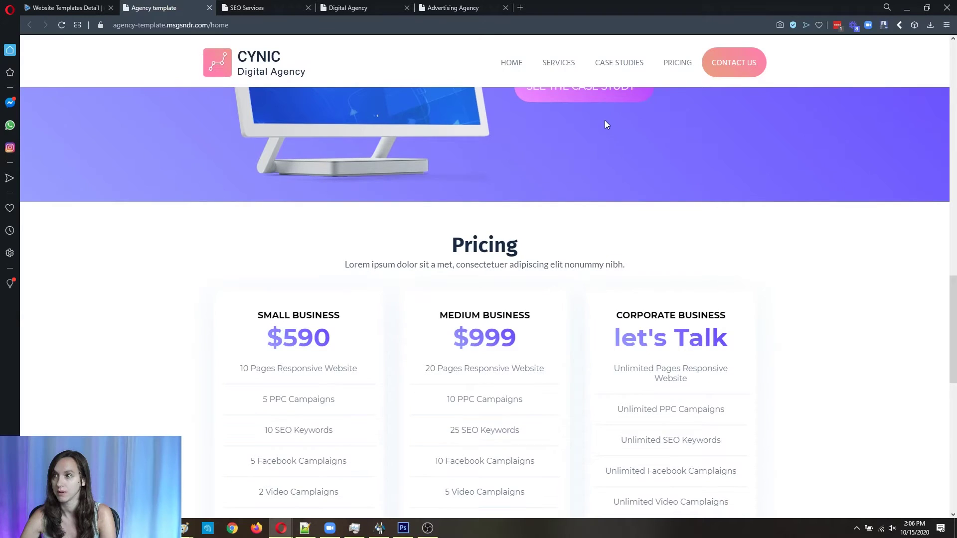
{"action": "scroll", "coordinate": [640, 179], "scroll_direction": "up", "scroll_amount": 3}
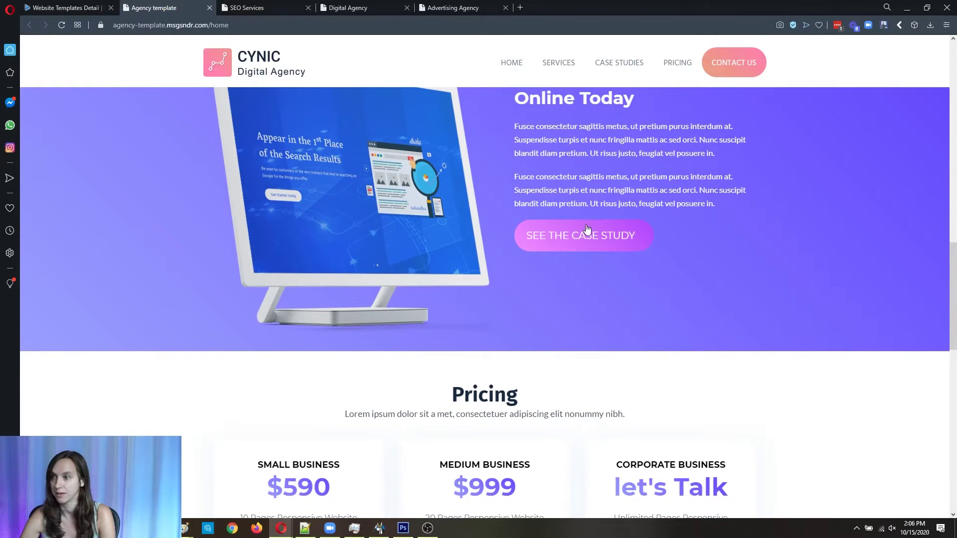
{"action": "scroll", "coordinate": [703, 242], "scroll_direction": "down", "scroll_amount": 5}
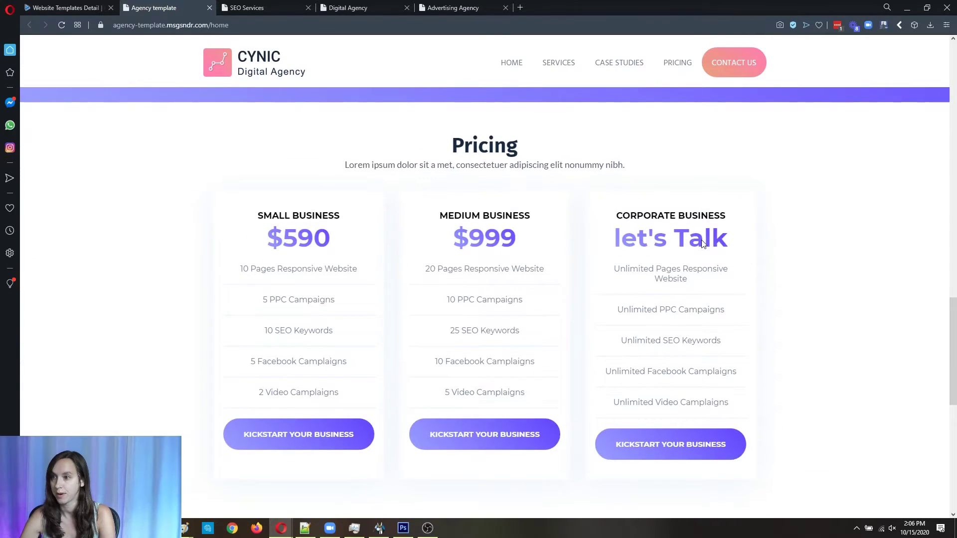
{"action": "scroll", "coordinate": [703, 243], "scroll_direction": "down", "scroll_amount": 3}
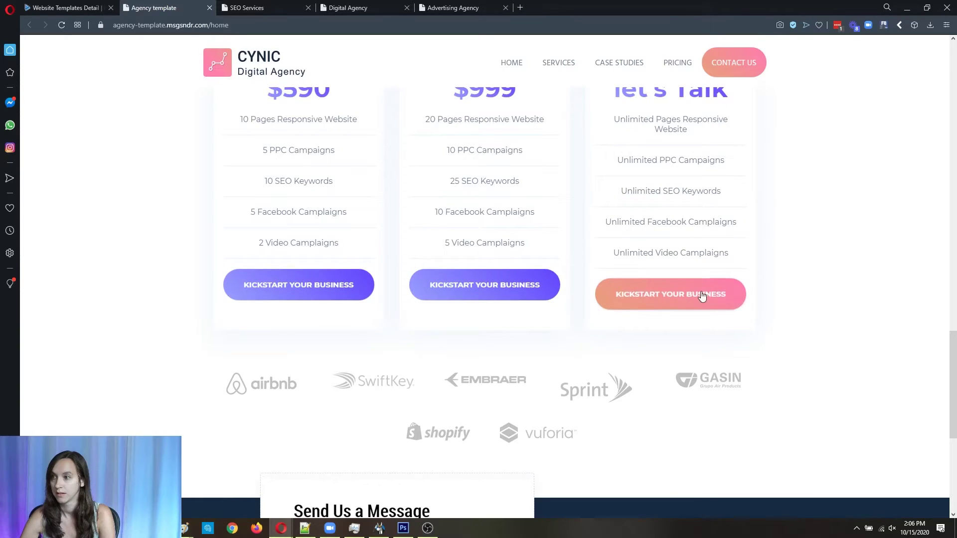
{"action": "left_click", "coordinate": [735, 71]}
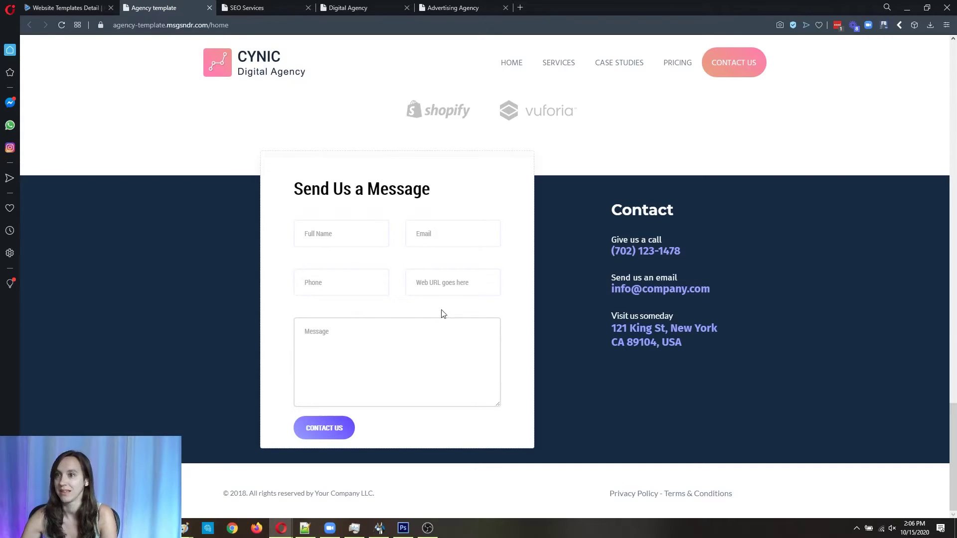
{"action": "left_click_drag", "start_coordinate": [953, 476], "coordinate": [954, 114]}
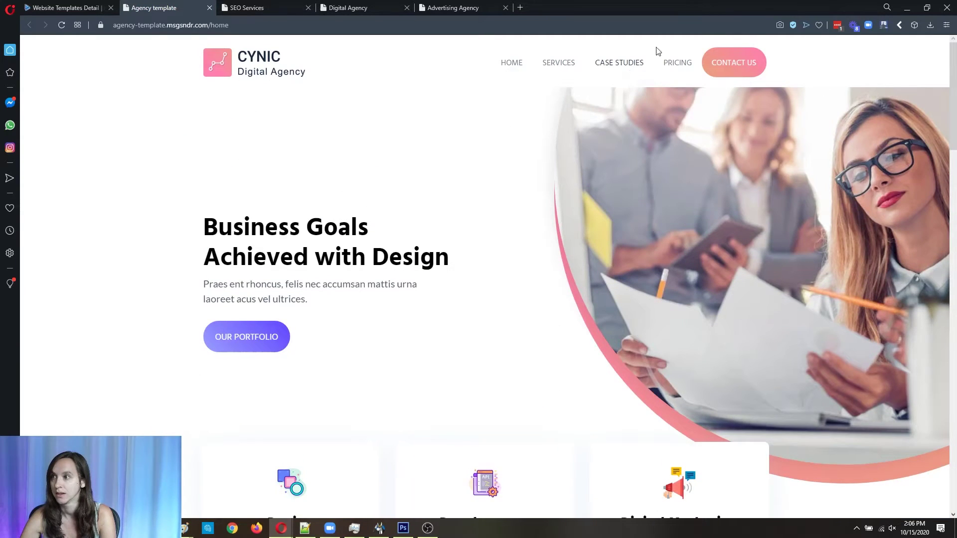
View the preview's pricing, Case Studies and Services pages, then return to the template details.
{"action": "left_click", "coordinate": [676, 62]}
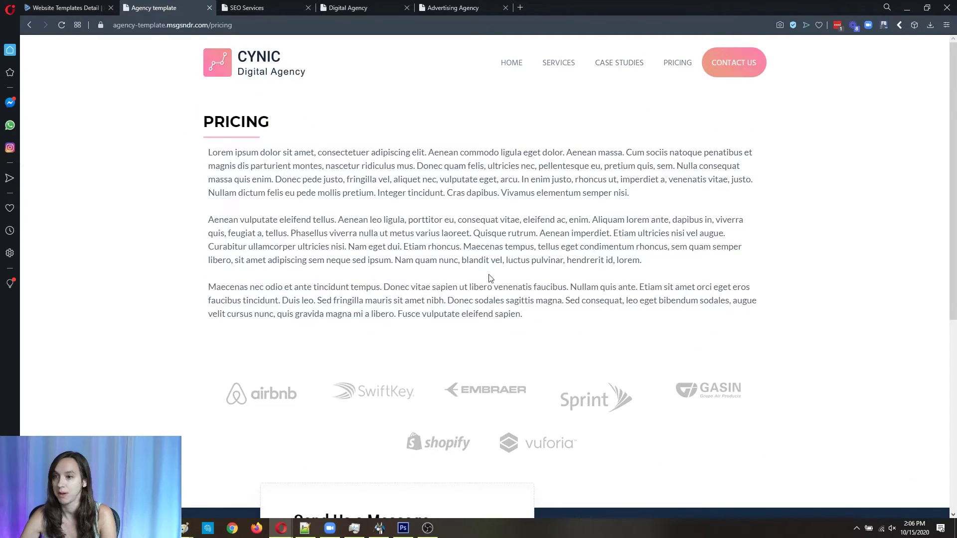
{"action": "scroll", "coordinate": [675, 259], "scroll_direction": "down", "scroll_amount": 6}
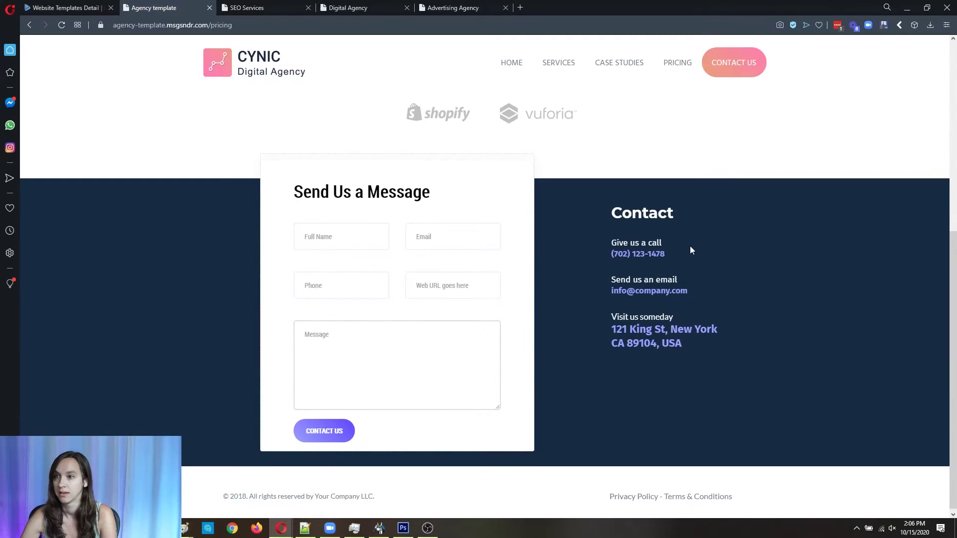
{"action": "scroll", "coordinate": [690, 250], "scroll_direction": "up", "scroll_amount": 6}
{"action": "left_click", "coordinate": [627, 64]}
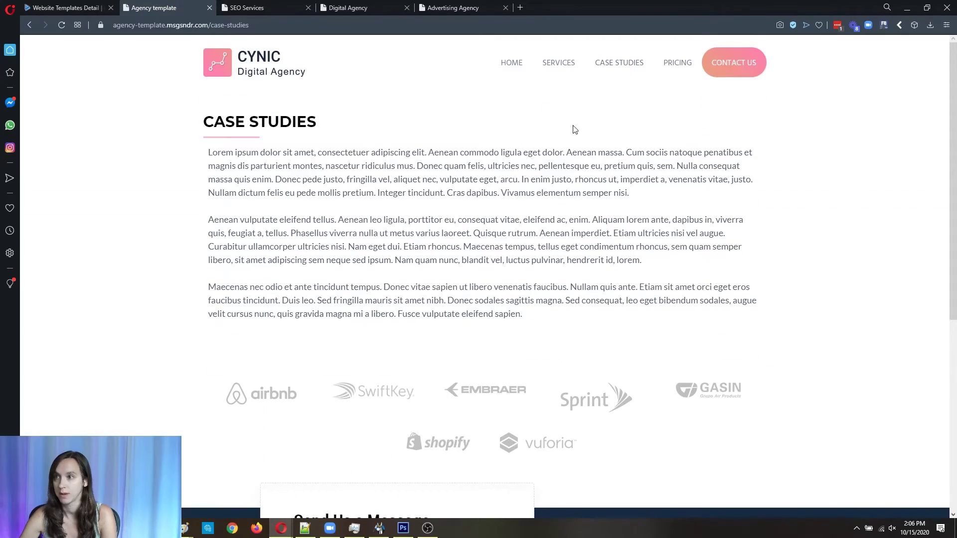
{"action": "left_click", "coordinate": [561, 64]}
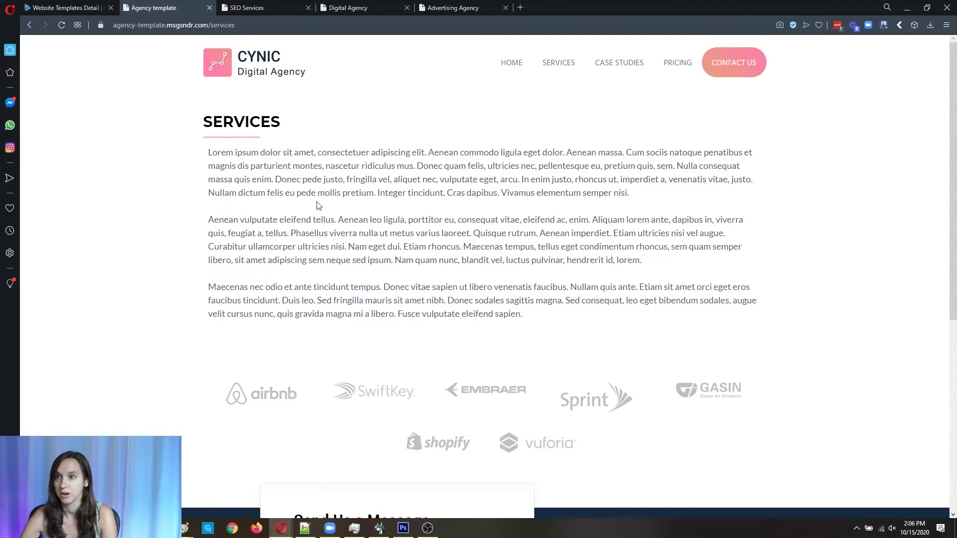
{"action": "scroll", "coordinate": [665, 269], "scroll_direction": "down", "scroll_amount": 5}
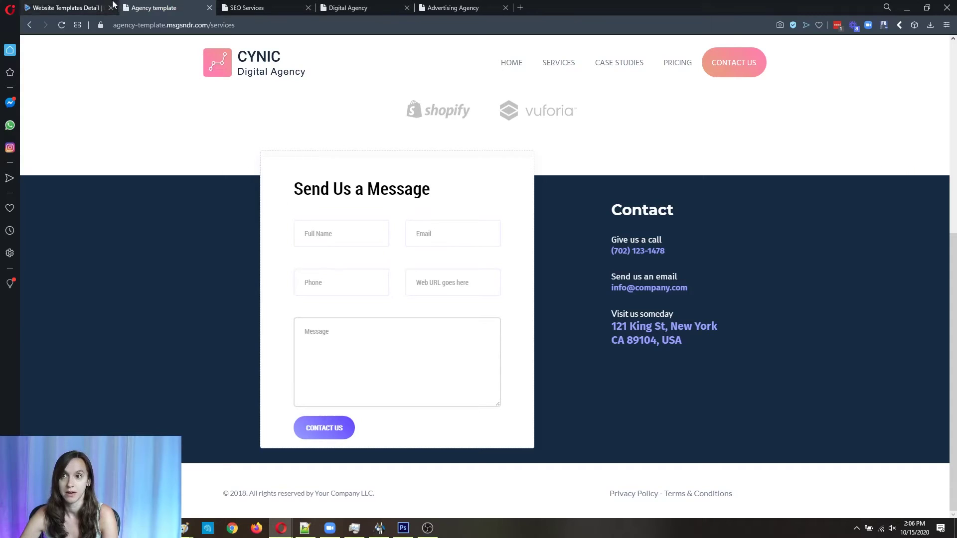
{"action": "left_click", "coordinate": [93, 7]}
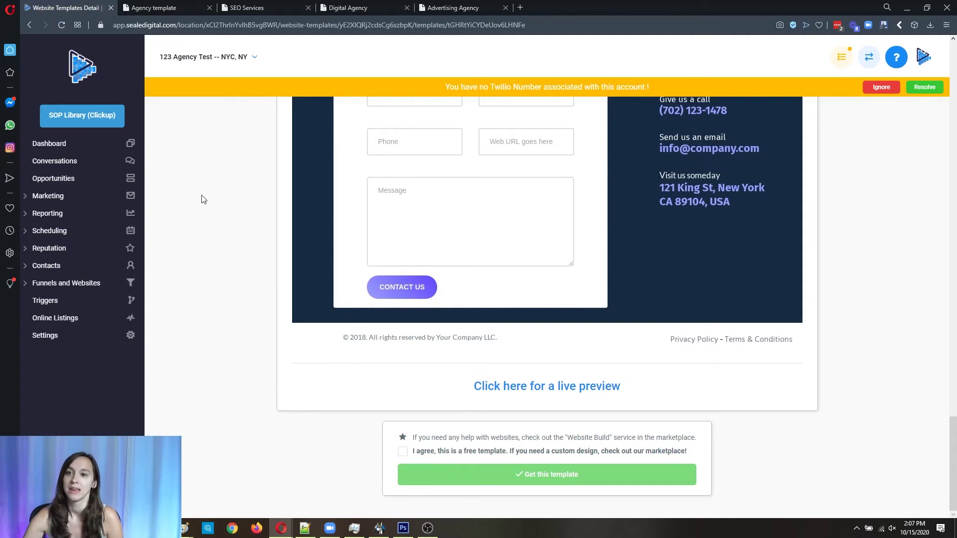
Create a new campaign named 'test' under Marketing > Campaigns.
{"action": "left_click", "coordinate": [41, 196]}
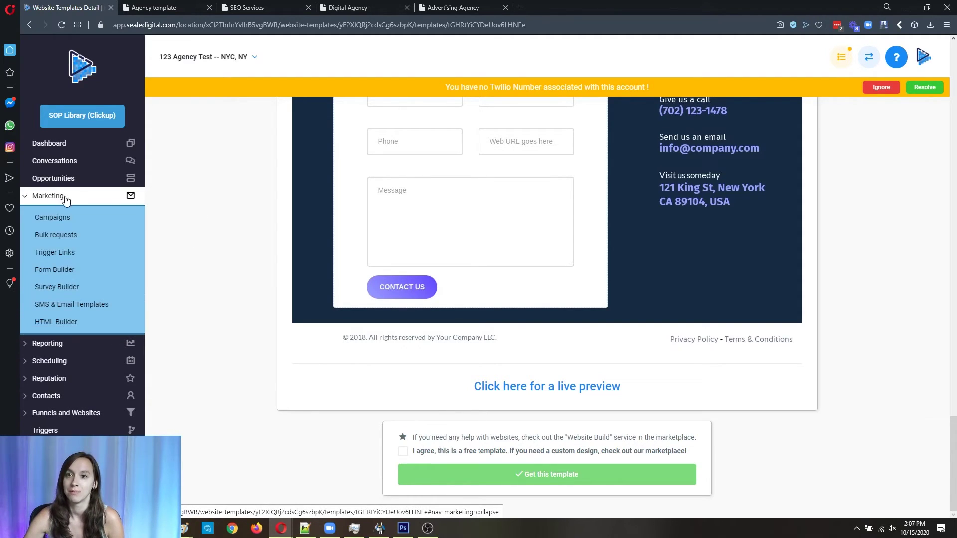
{"action": "left_click", "coordinate": [82, 220]}
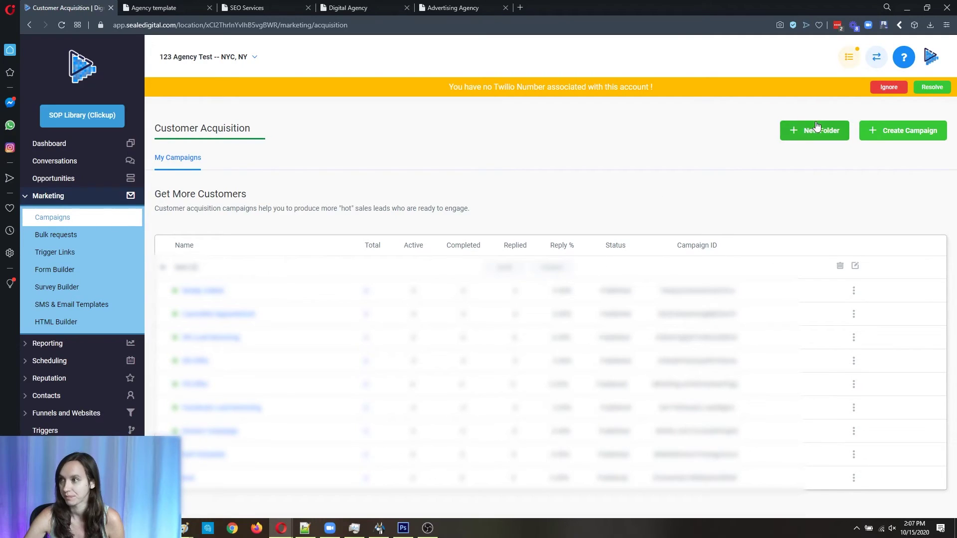
{"action": "left_click", "coordinate": [908, 129]}
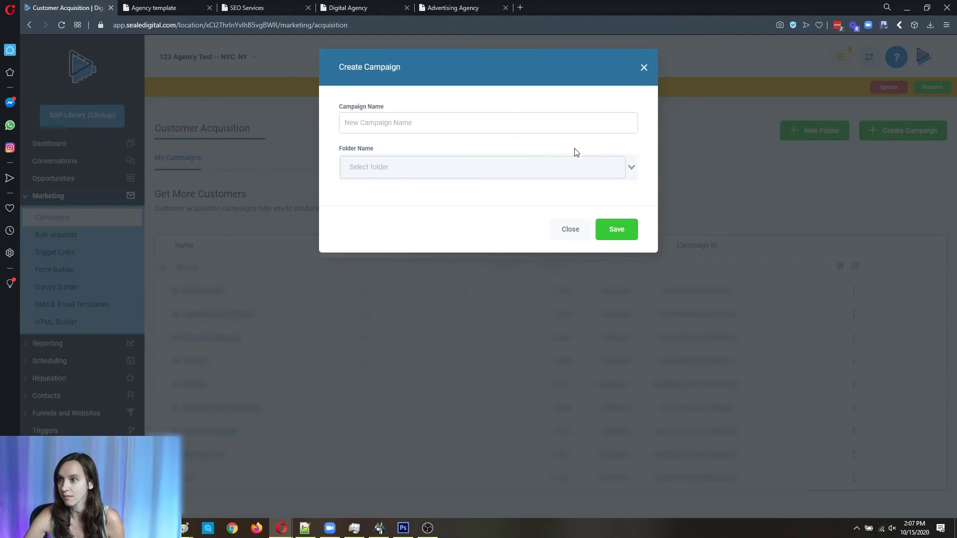
{"action": "left_click", "coordinate": [440, 127]}
{"action": "type", "text": "test"}
{"action": "left_click", "coordinate": [613, 227]}
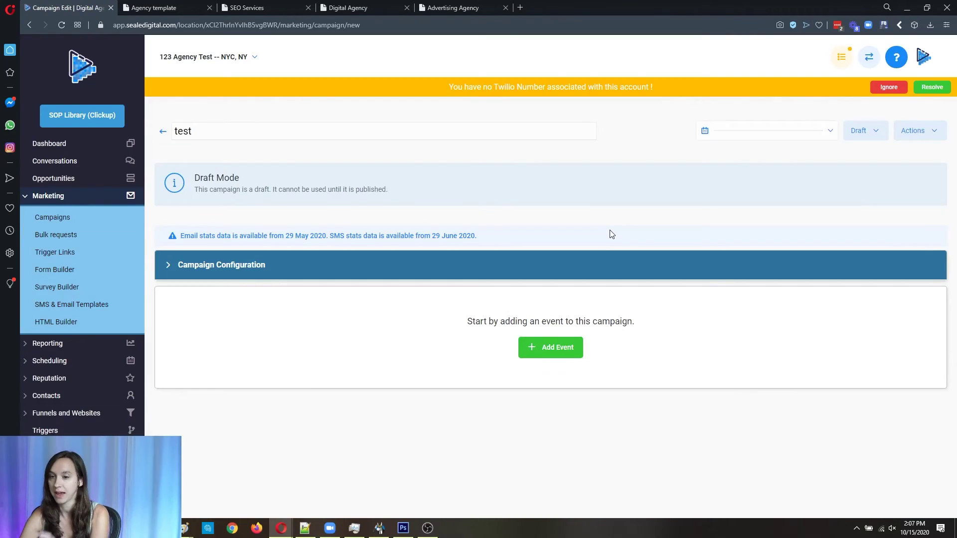
Add an SMS event reading 'Hey thanks for opting in!'.
{"action": "left_click", "coordinate": [550, 349]}
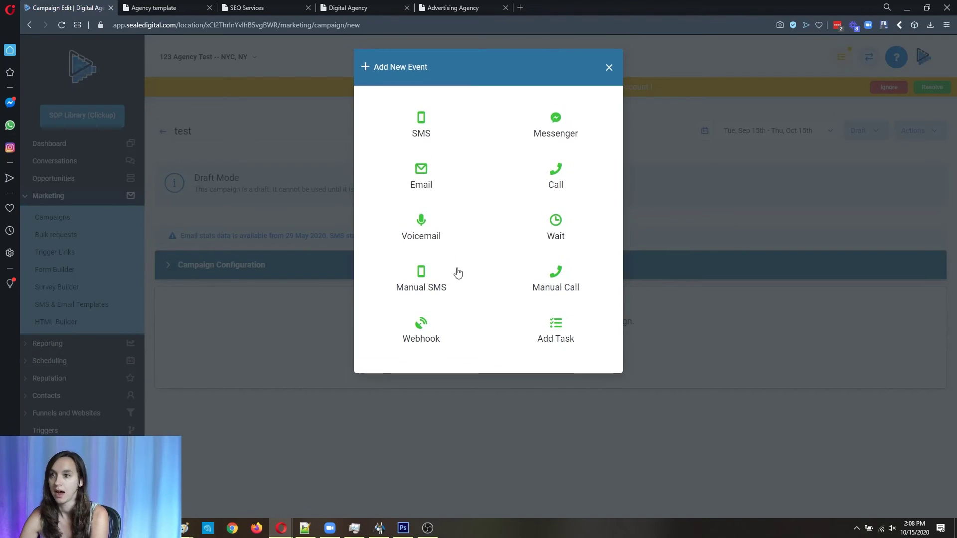
{"action": "left_click", "coordinate": [420, 133]}
{"action": "left_click", "coordinate": [436, 265]}
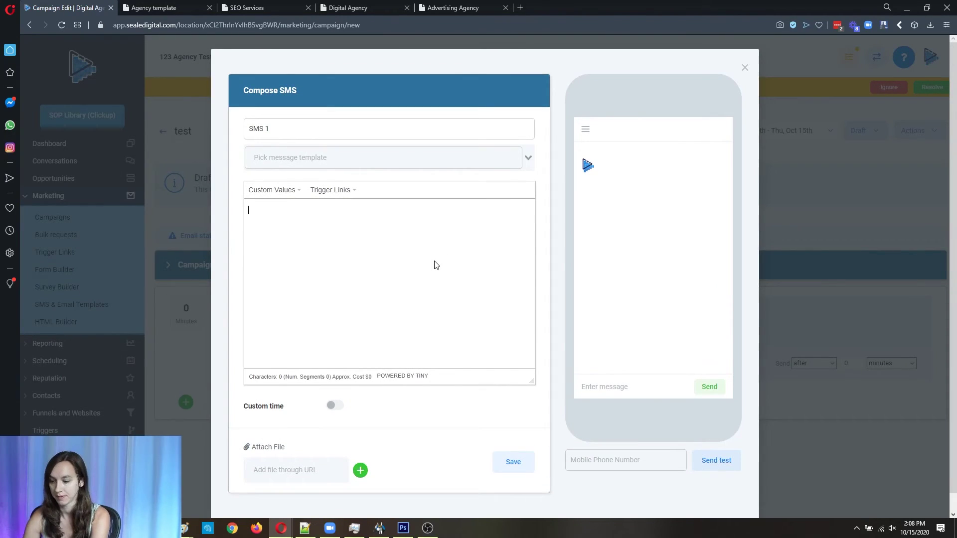
{"action": "type", "text": "Hey thanks for opting in!"}
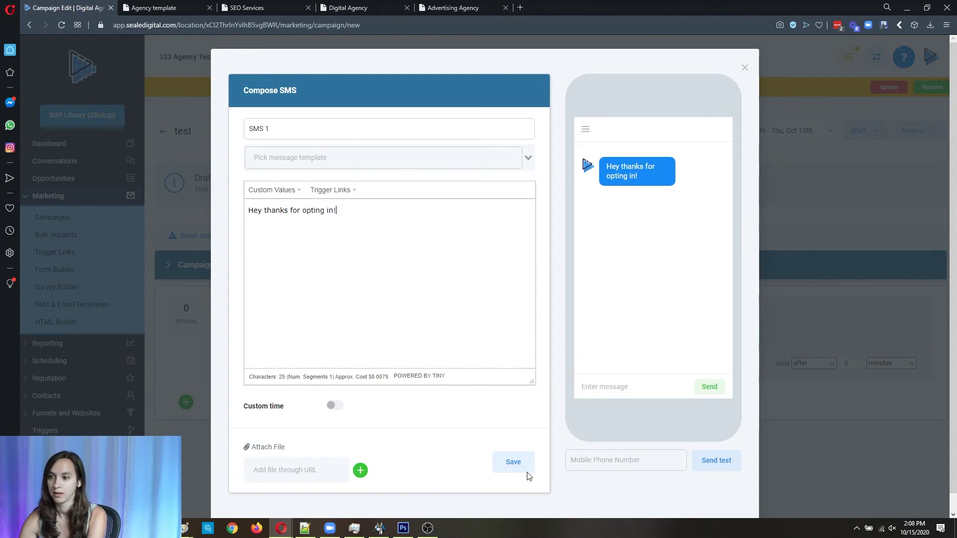
{"action": "left_click", "coordinate": [513, 462]}
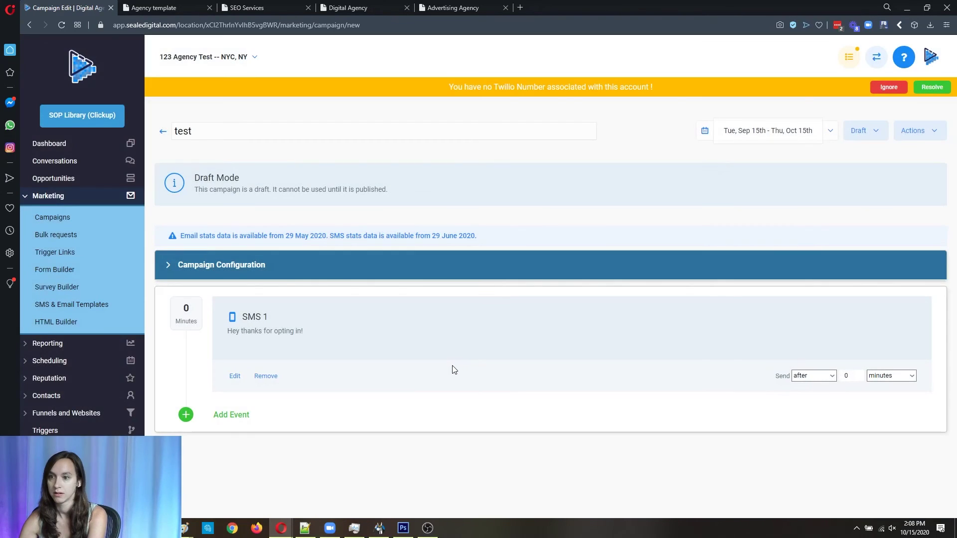
Add a Voicemail event as the second step.
{"action": "left_click", "coordinate": [222, 414]}
{"action": "left_click", "coordinate": [427, 232]}
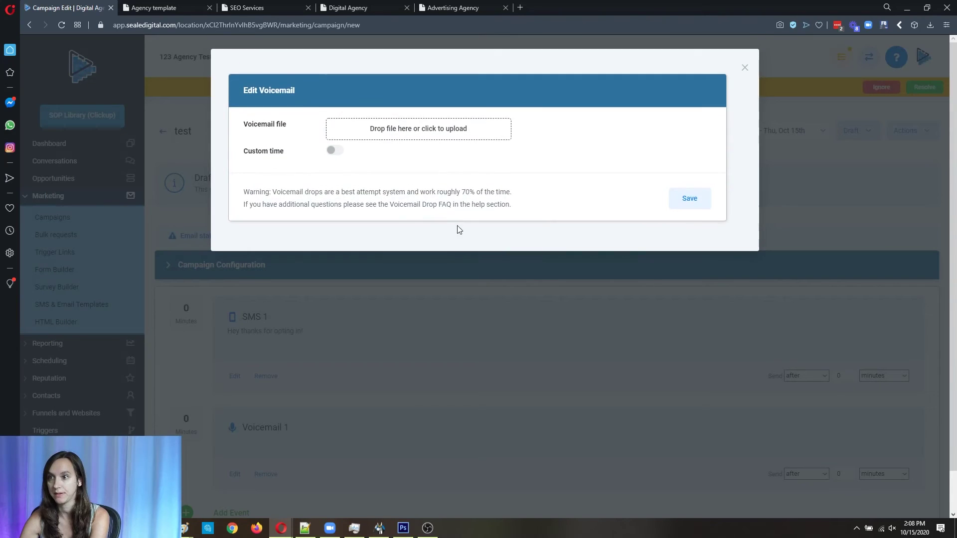
{"action": "left_click", "coordinate": [693, 206]}
{"action": "scroll", "coordinate": [349, 344], "scroll_direction": "down", "scroll_amount": 1}
Add a third event, an email named 'Email 1'.
{"action": "left_click", "coordinate": [237, 468]}
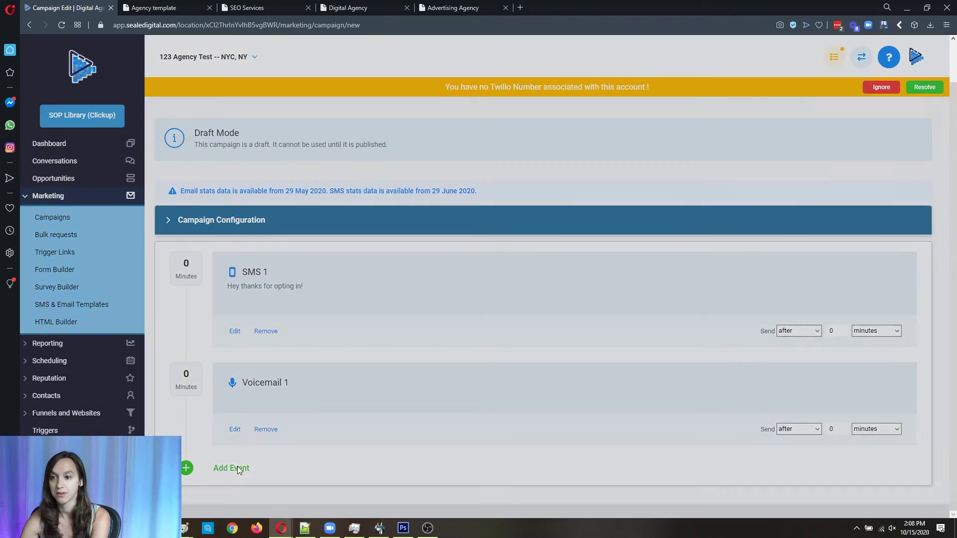
{"action": "left_click", "coordinate": [418, 170]}
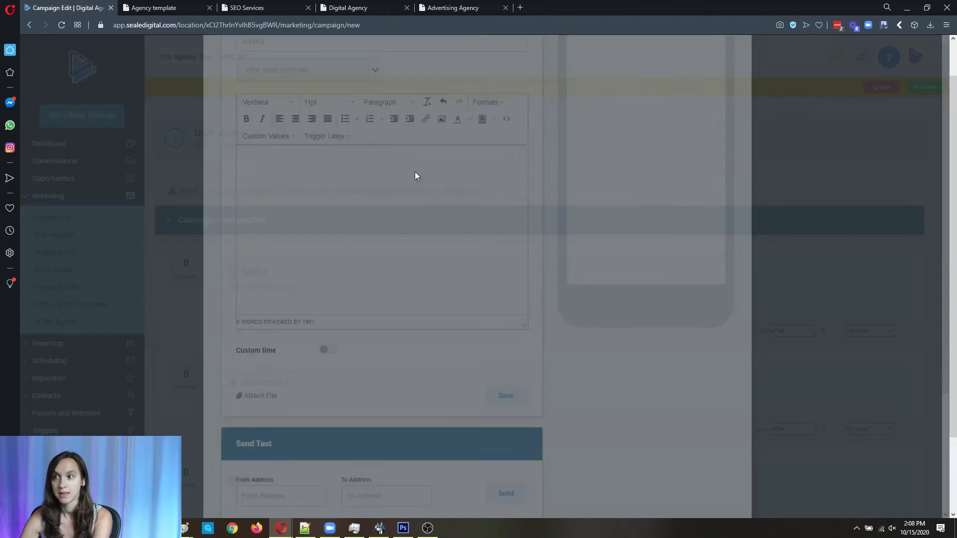
{"action": "type", "text": "Email 1"}
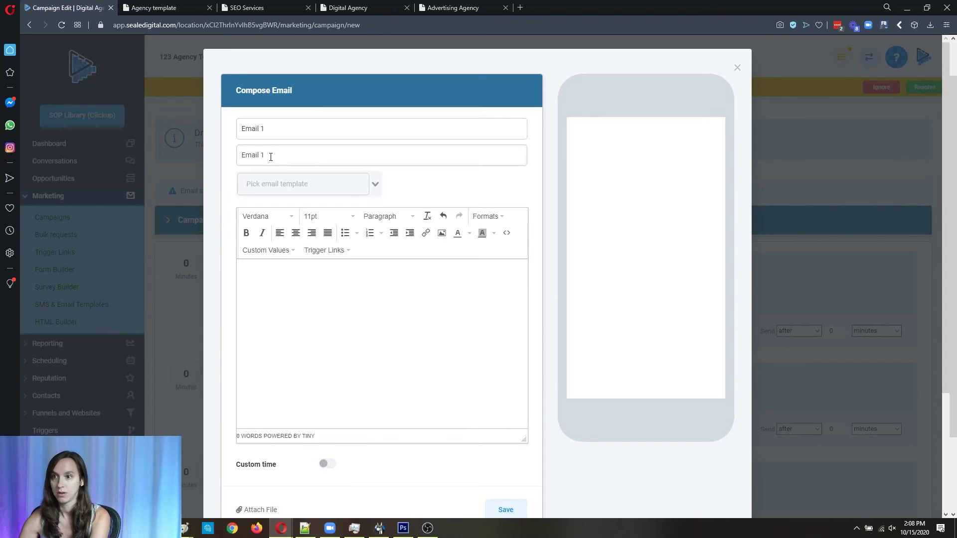
{"action": "scroll", "coordinate": [469, 314], "scroll_direction": "down", "scroll_amount": 1}
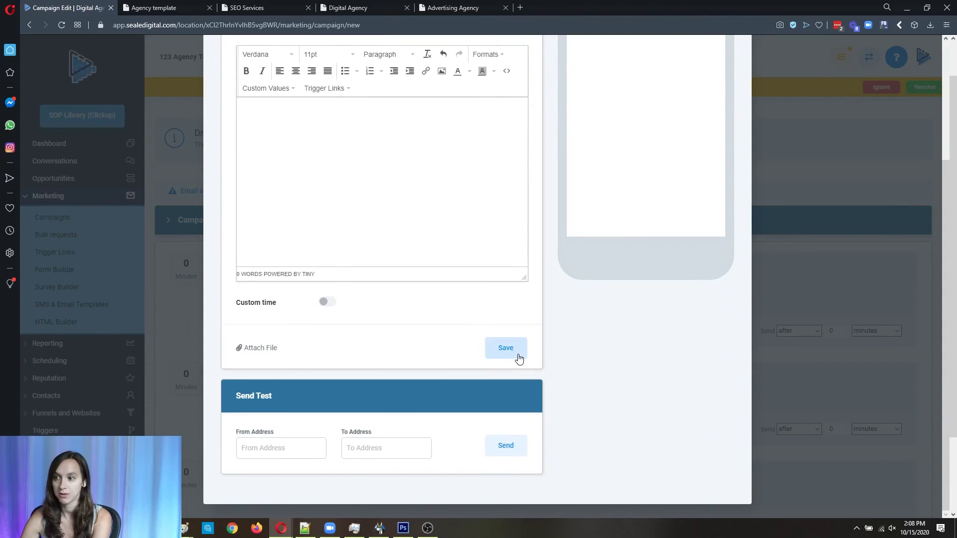
{"action": "left_click", "coordinate": [506, 348]}
{"action": "scroll", "coordinate": [494, 352], "scroll_direction": "down", "scroll_amount": 2}
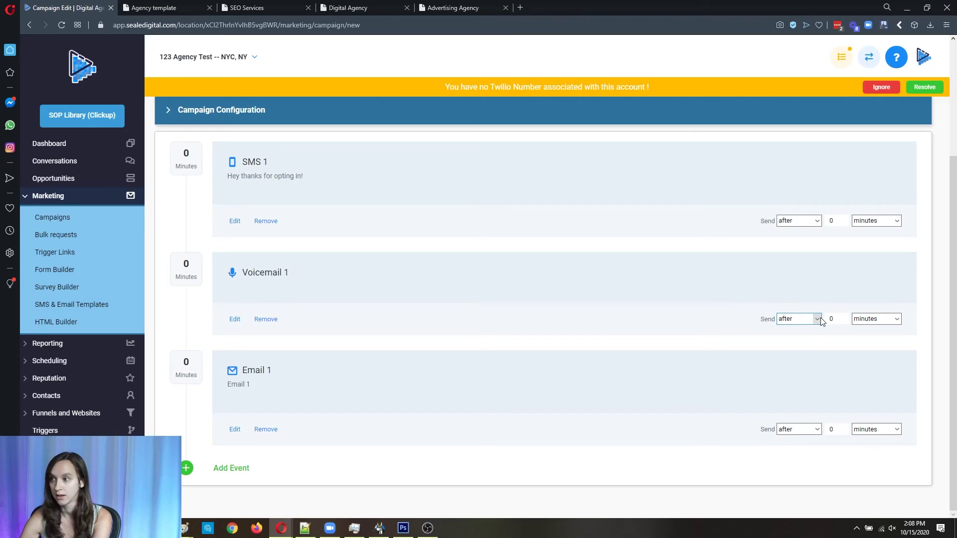
Change Voicemail 1's delay to 1 day.
{"action": "left_click", "coordinate": [839, 317]}
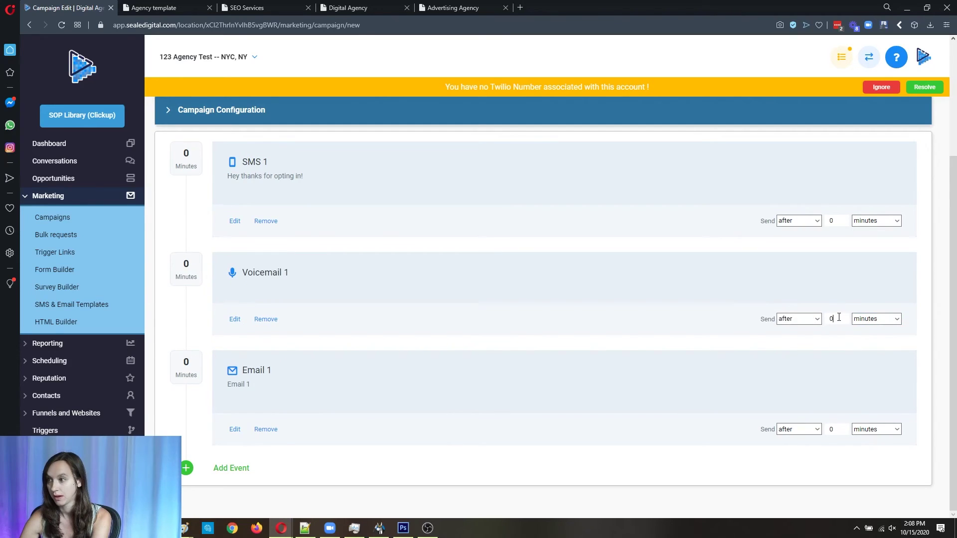
{"action": "key", "text": "BackSpace"}
{"action": "type", "text": "1"}
{"action": "key", "text": "Tab"}
{"action": "key", "text": "d"}
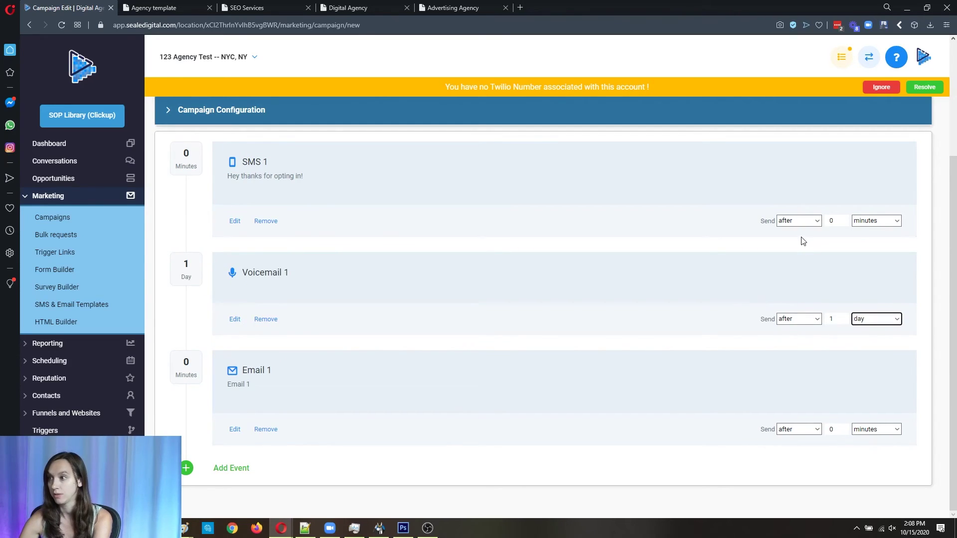
{"action": "left_click", "coordinate": [835, 218]}
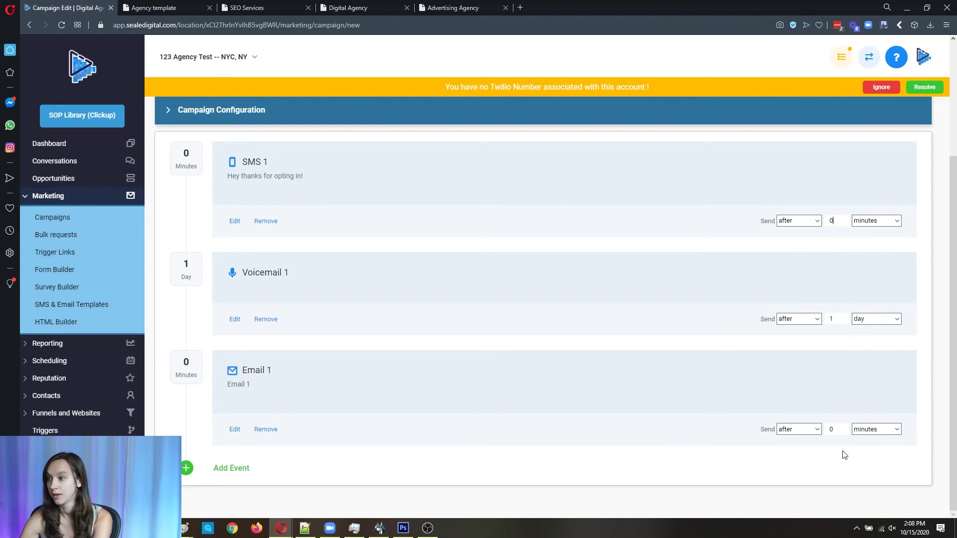
Keep Email 1 sending after the previous event and move it above Voicemail 1.
{"action": "left_click", "coordinate": [813, 432]}
{"action": "left_click", "coordinate": [807, 429]}
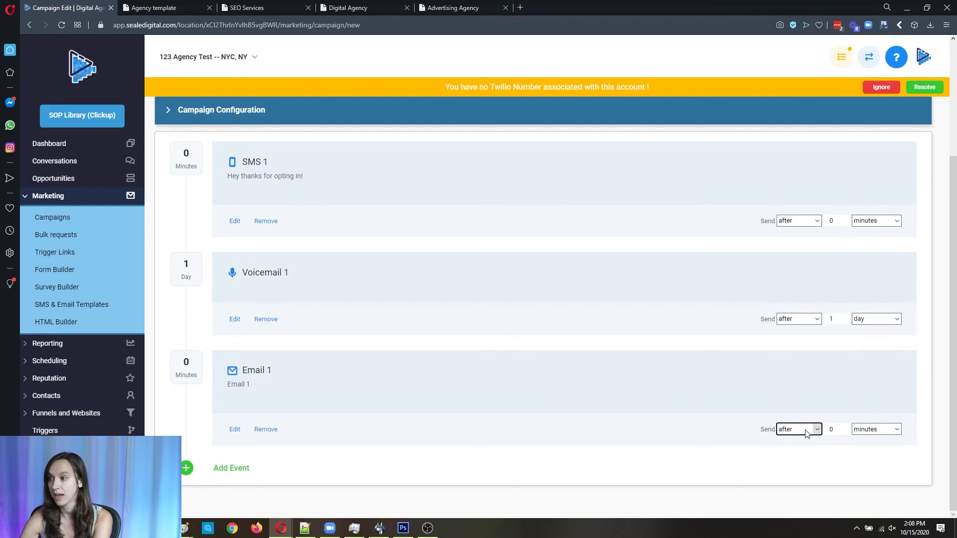
{"action": "left_click", "coordinate": [838, 432]}
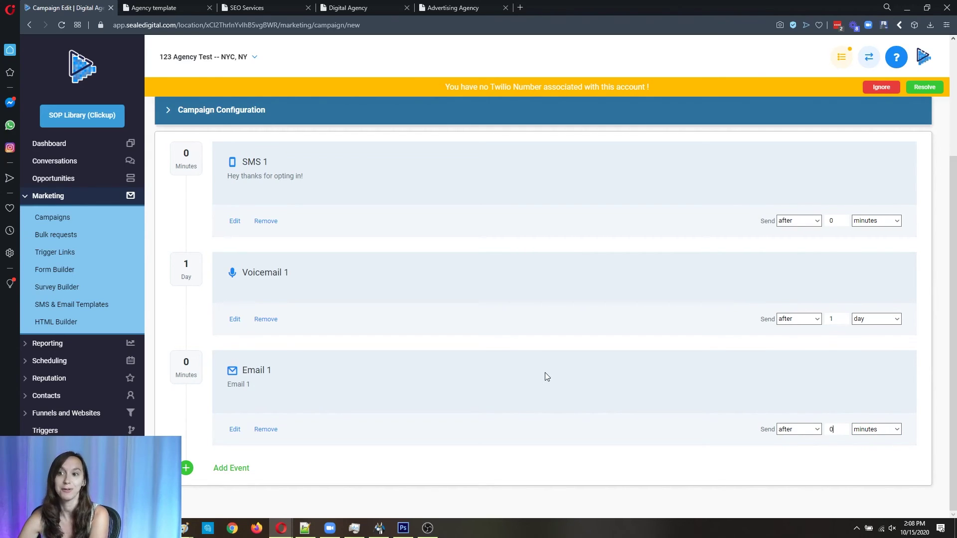
{"action": "scroll", "coordinate": [549, 371], "scroll_direction": "up", "scroll_amount": 2}
{"action": "scroll", "coordinate": [496, 386], "scroll_direction": "down", "scroll_amount": 2}
{"action": "left_click_drag", "start_coordinate": [359, 368], "coordinate": [378, 282]}
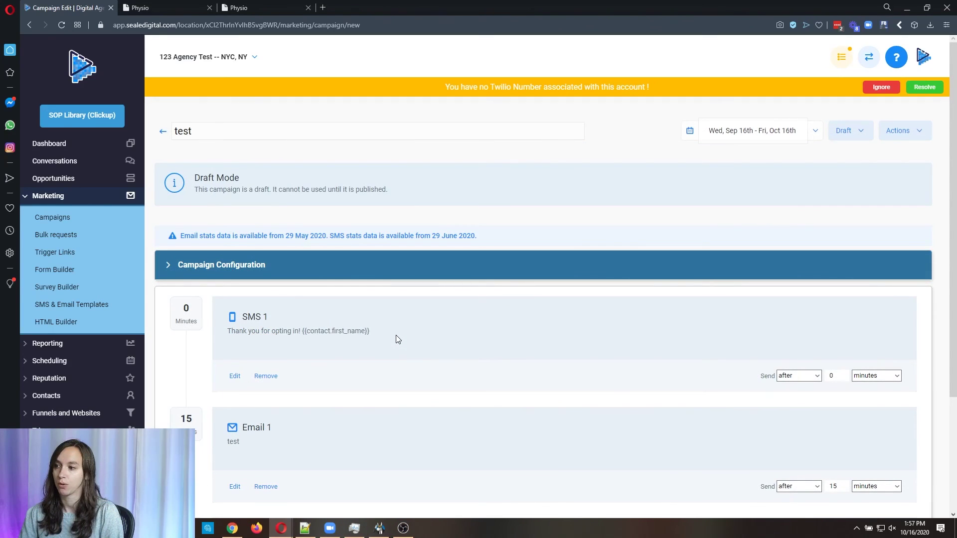
Scroll down the campaign to review the SMS, Email 1 and Voicemail 1 events.
{"action": "scroll", "coordinate": [398, 339], "scroll_direction": "down", "scroll_amount": 3}
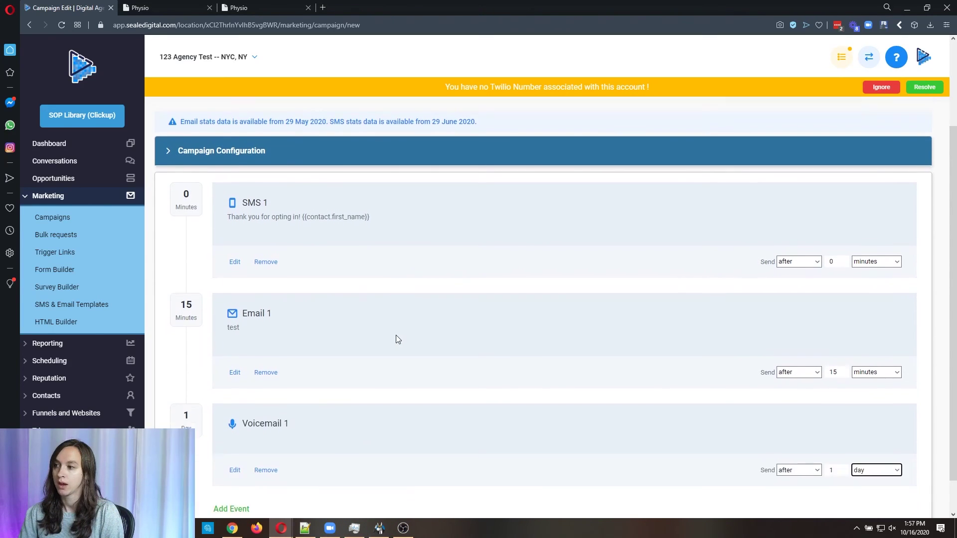